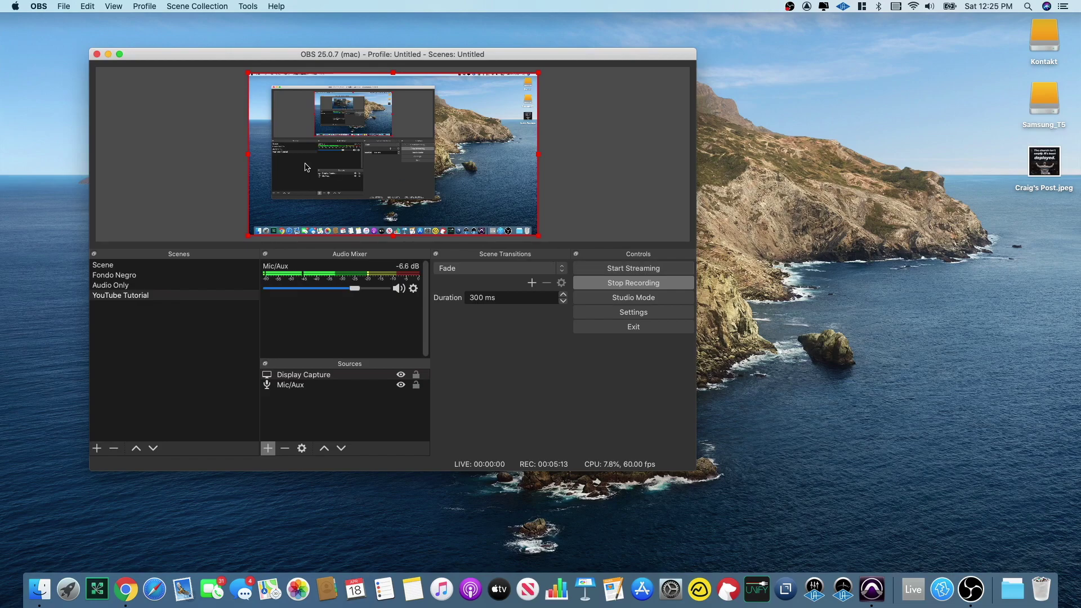
# Step: Reveal the saved recordings folder via File > Show Recordings, then open the Sources add-list
pyautogui.click(66, 7)
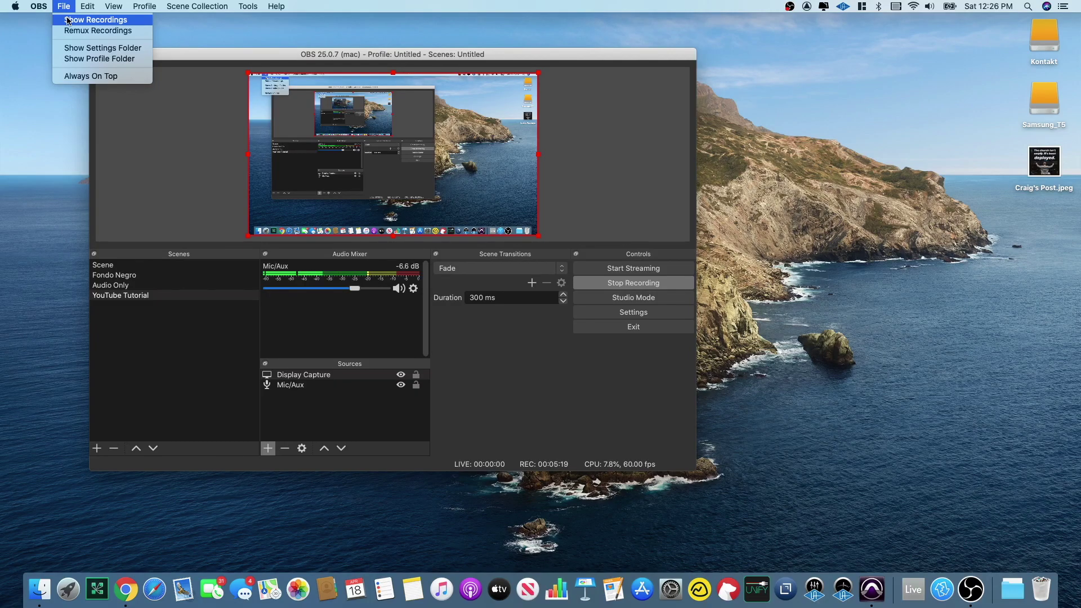
pyautogui.click(67, 21)
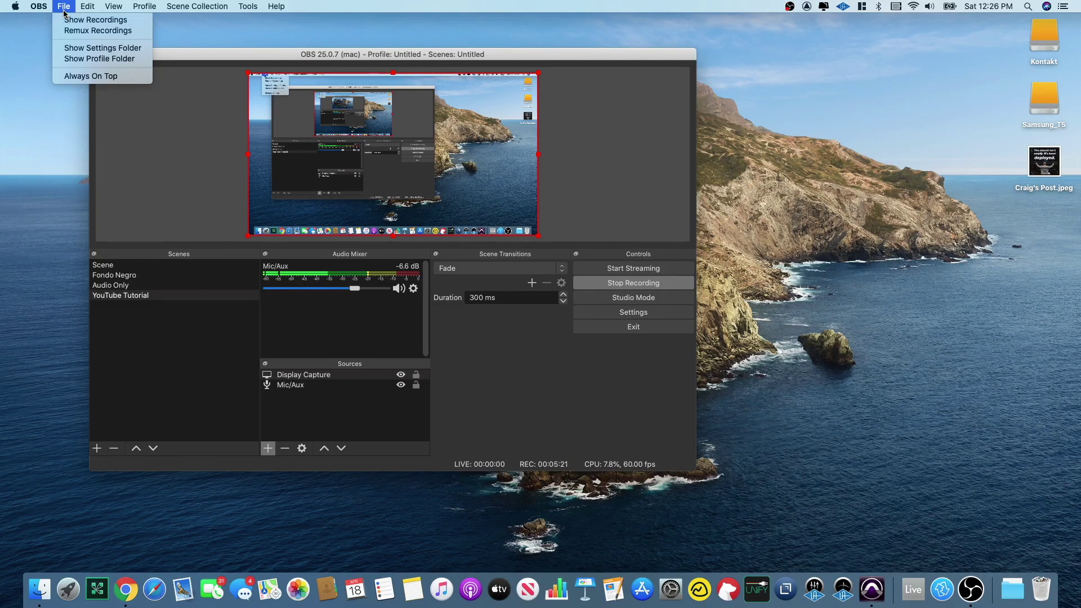
pyautogui.click(142, 86)
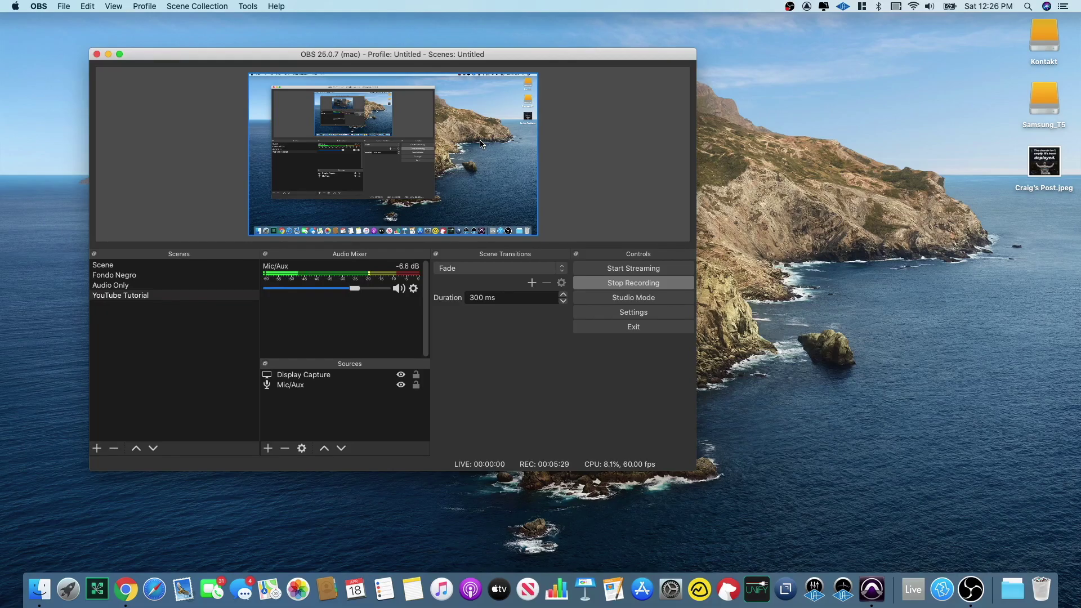
pyautogui.click(268, 448)
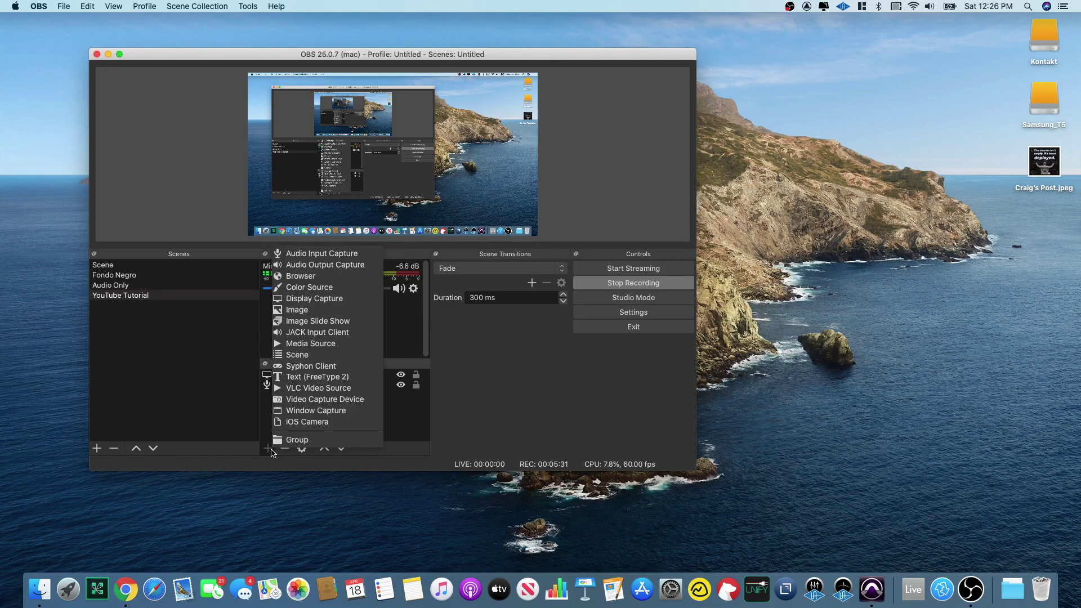
# Step: Add the existing Video Capture Device webcam source to the scene using Add Existing
pyautogui.click(315, 400)
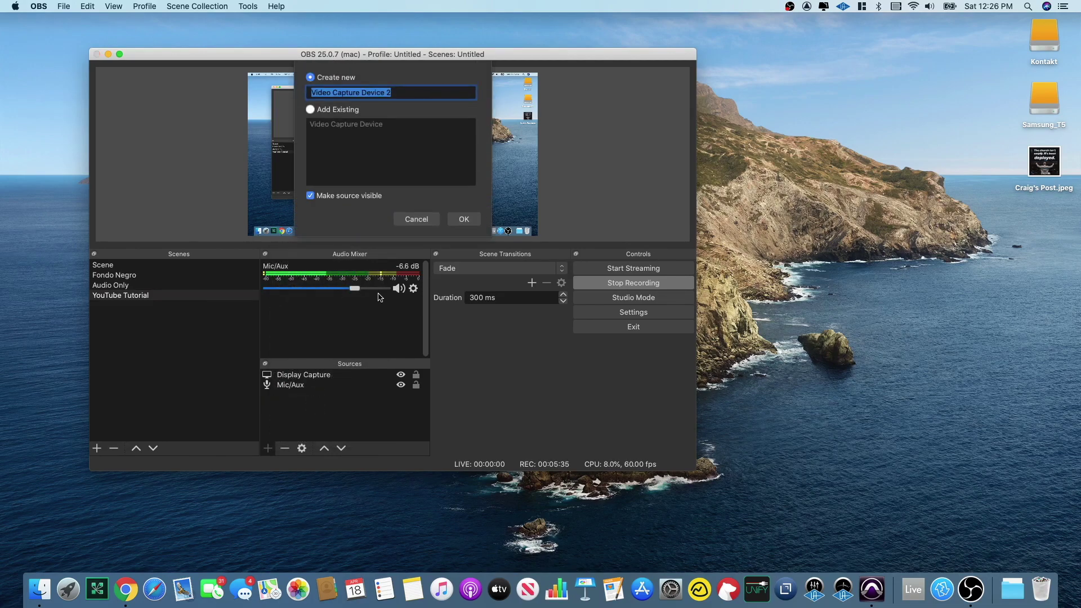
pyautogui.click(343, 109)
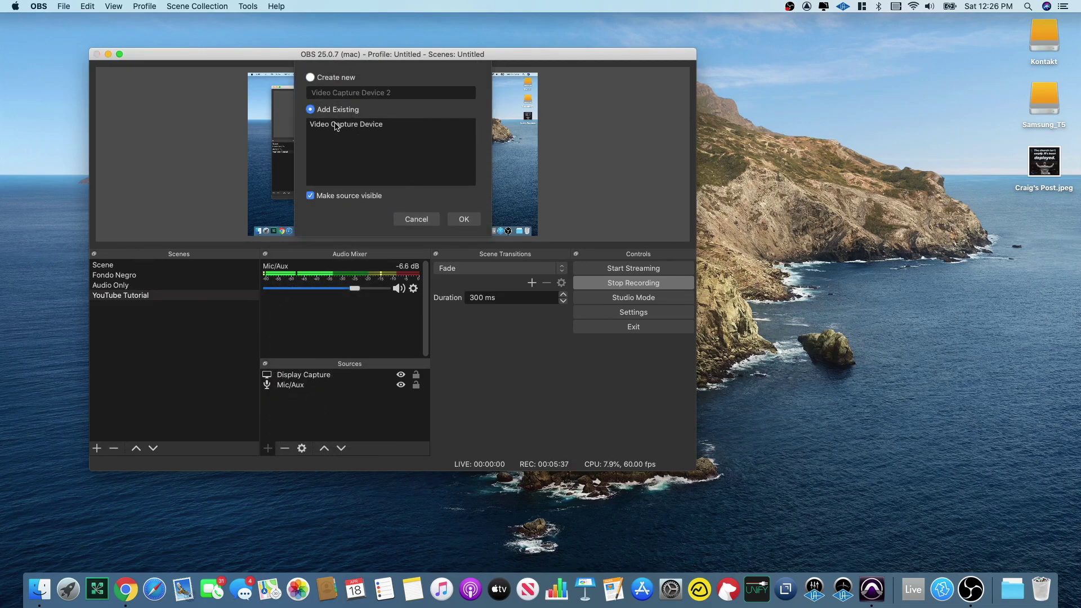
pyautogui.click(334, 125)
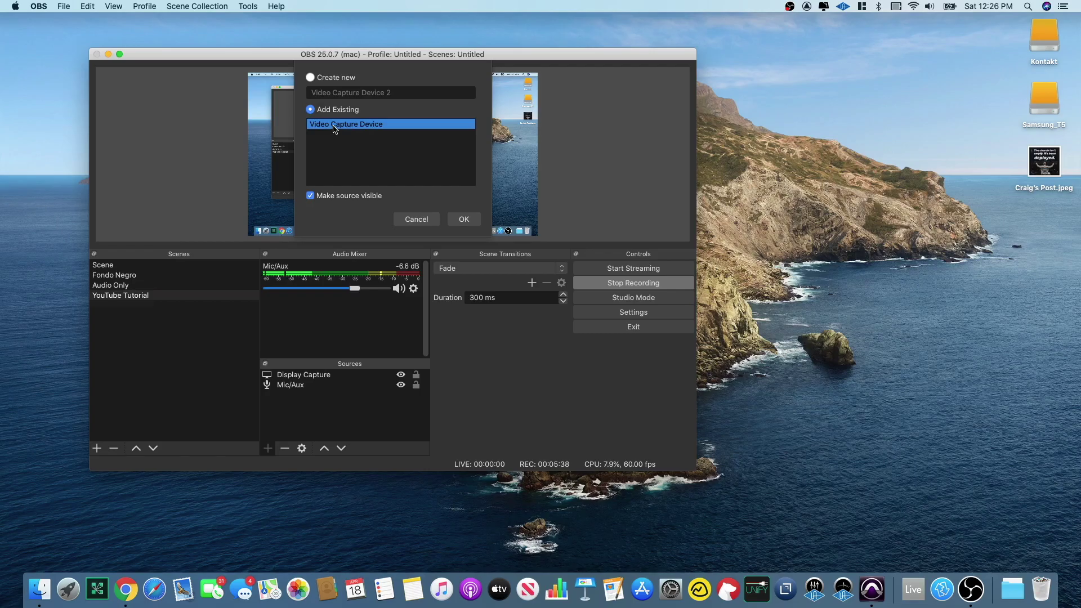
pyautogui.click(463, 219)
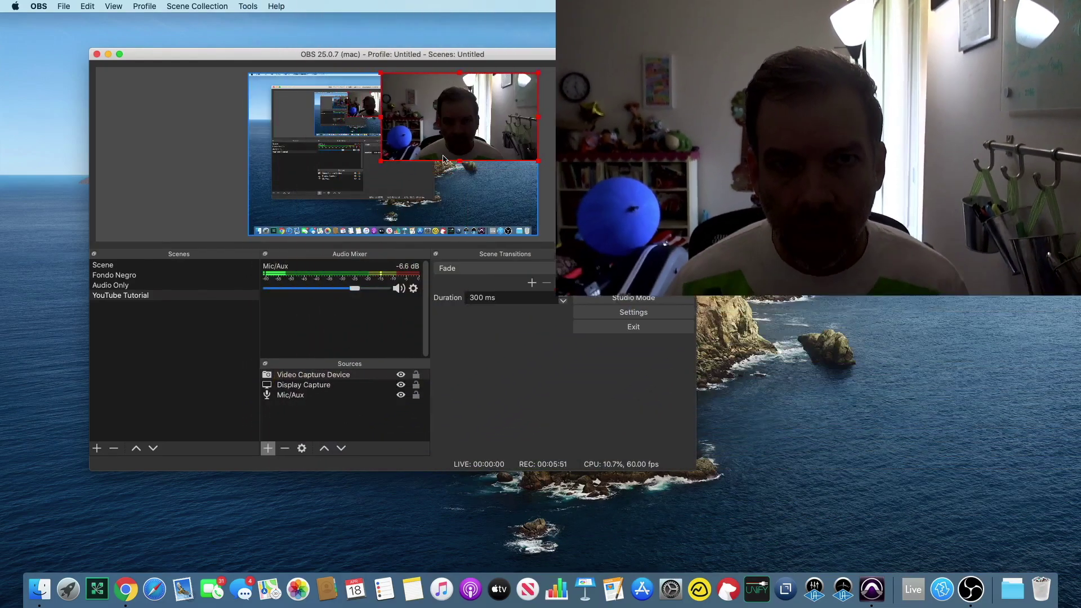
# Step: Resize the Display Capture in the preview by dragging its handles
pyautogui.click(513, 193)
pyautogui.moveTo(537, 235); pyautogui.dragTo(397, 184)
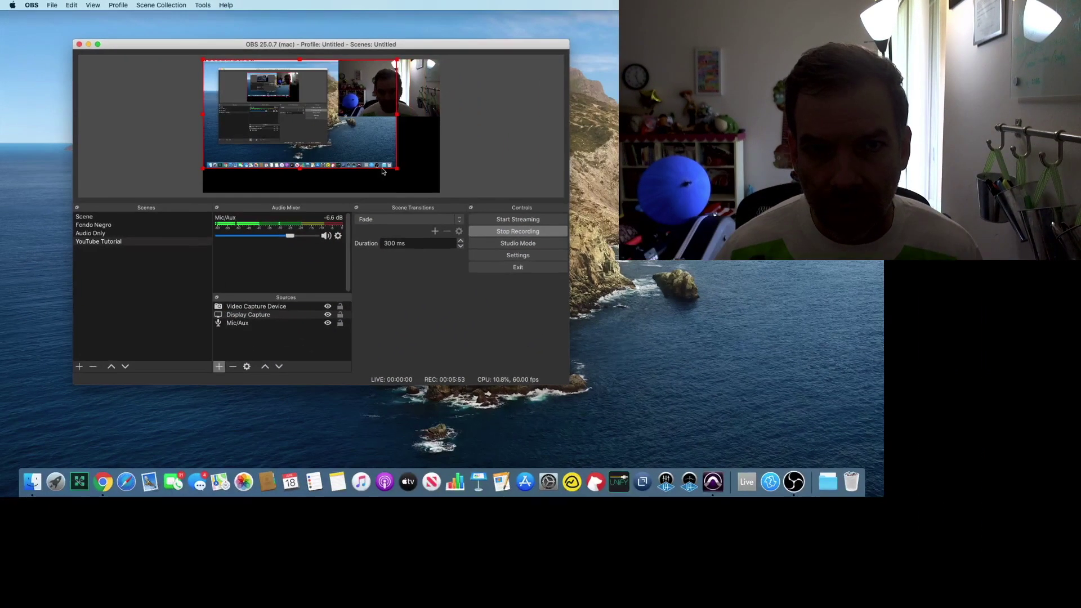
pyautogui.moveTo(264, 123); pyautogui.dragTo(328, 153)
# Step: Shrink and crop the webcam picture and position it to the right of the desktop capture
pyautogui.moveTo(381, 97); pyautogui.dragTo(405, 125)
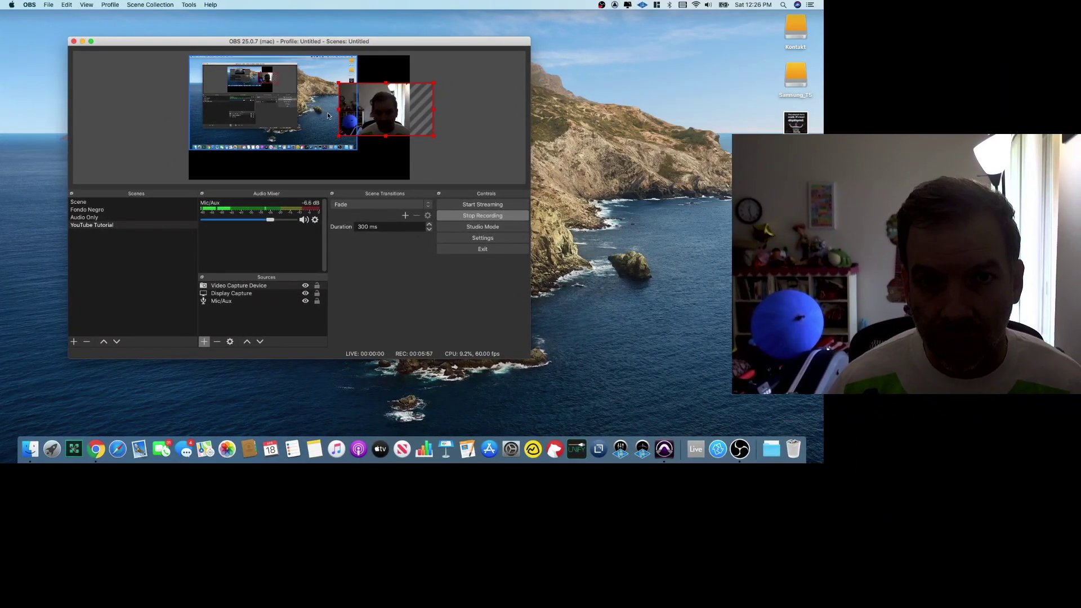
pyautogui.moveTo(336, 112); pyautogui.dragTo(359, 110)
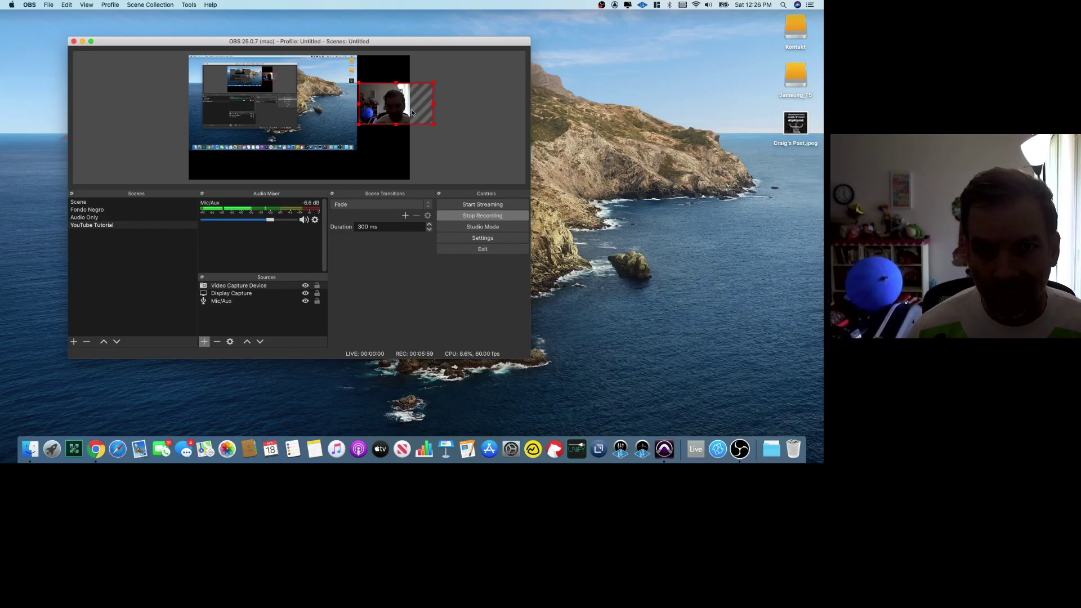
pyautogui.moveTo(433, 104); pyautogui.dragTo(398, 107)
pyautogui.click(309, 120)
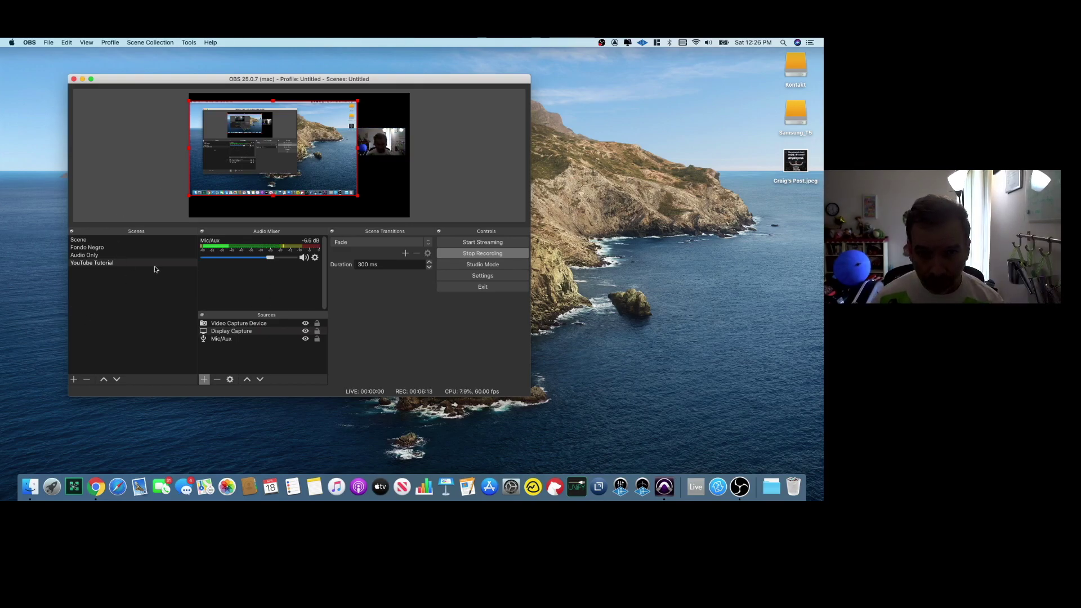
# Step: Cycle through the scenes, settle on the scene named Scene, and bring Chrome forward
pyautogui.click(94, 248)
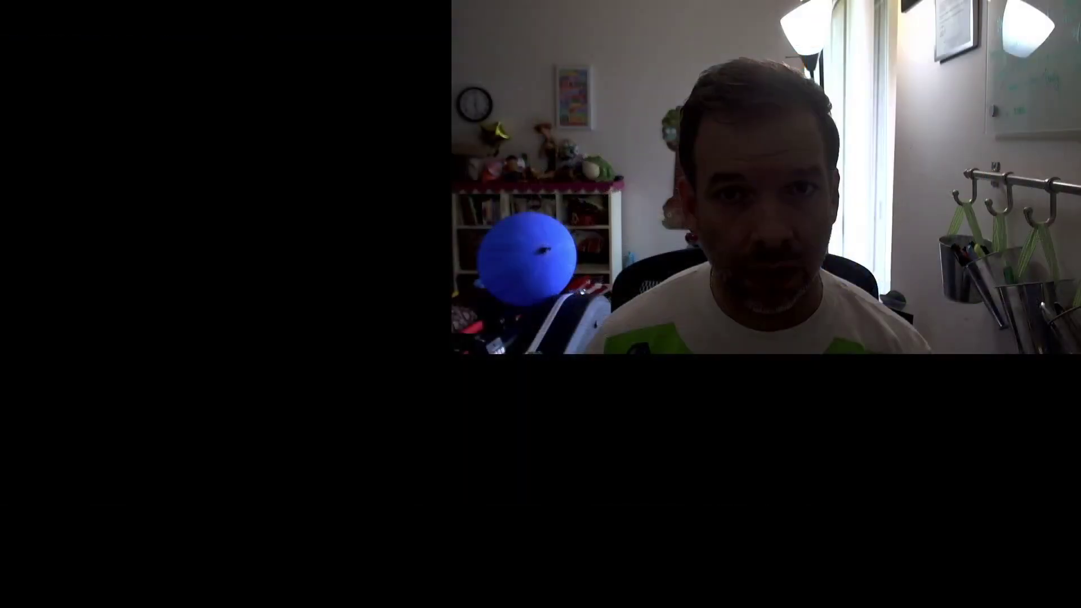
pyautogui.click(85, 263)
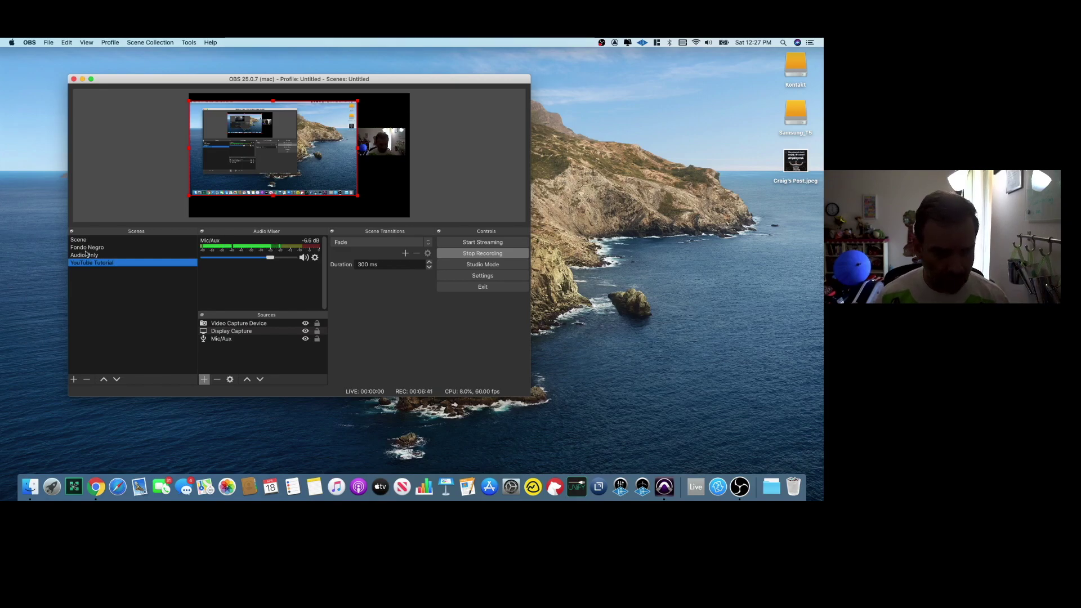
pyautogui.click(84, 241)
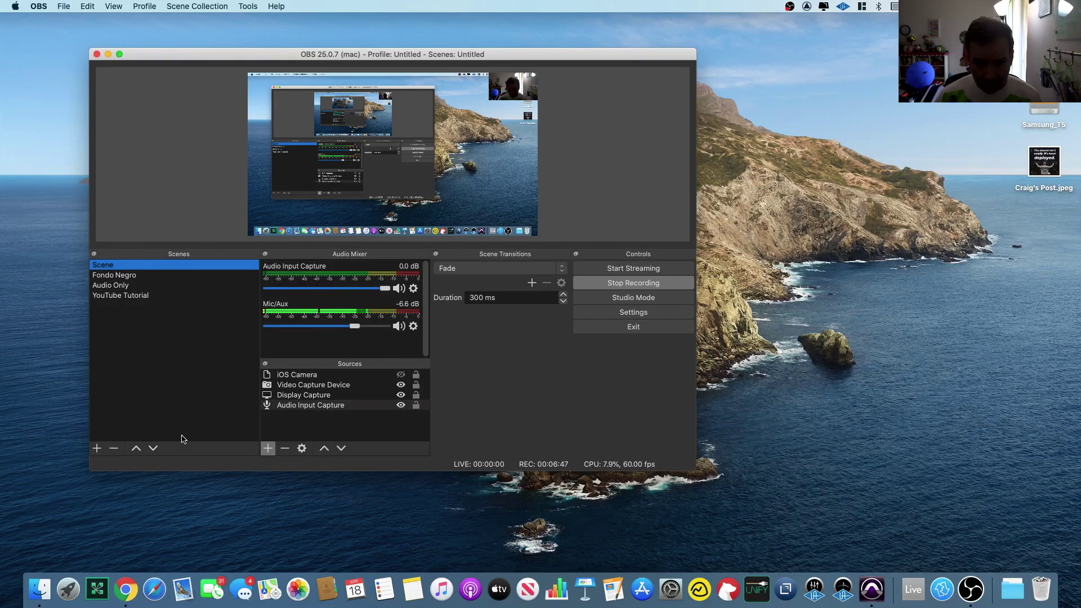
pyautogui.click(127, 589)
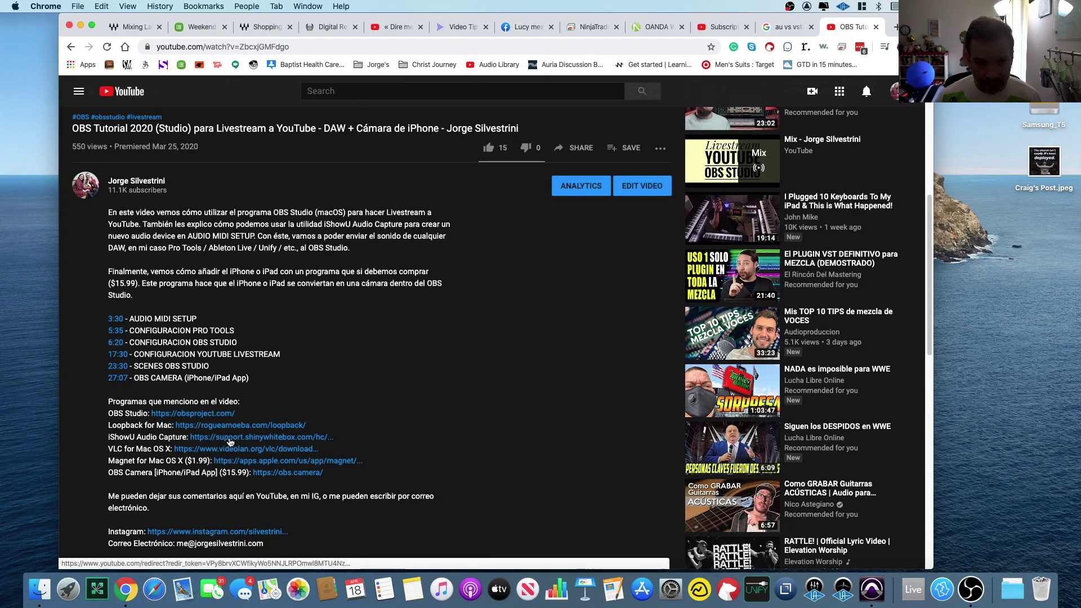
# Step: Download and open the iShowU Audio Capture installer for Mojave/Catalina, then close the disk image and help tab
pyautogui.click(230, 443)
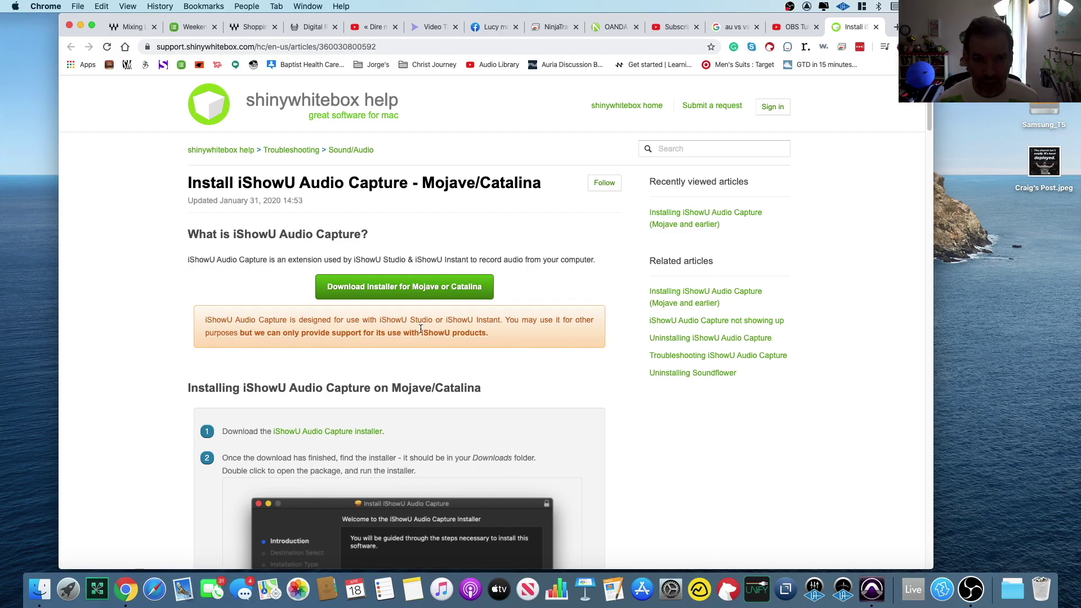
pyautogui.click(399, 287)
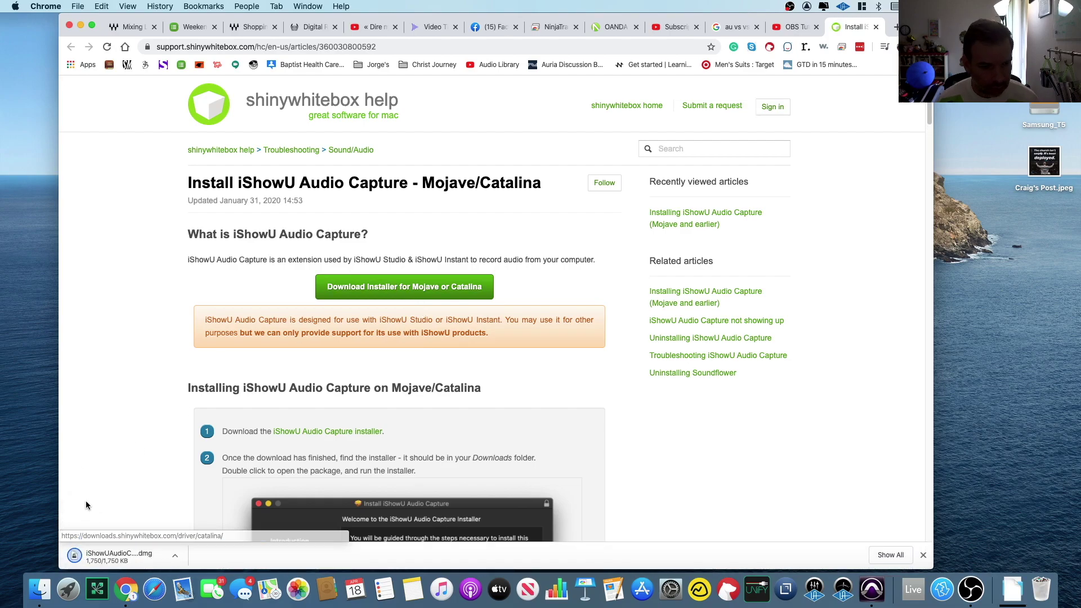
pyautogui.click(94, 563)
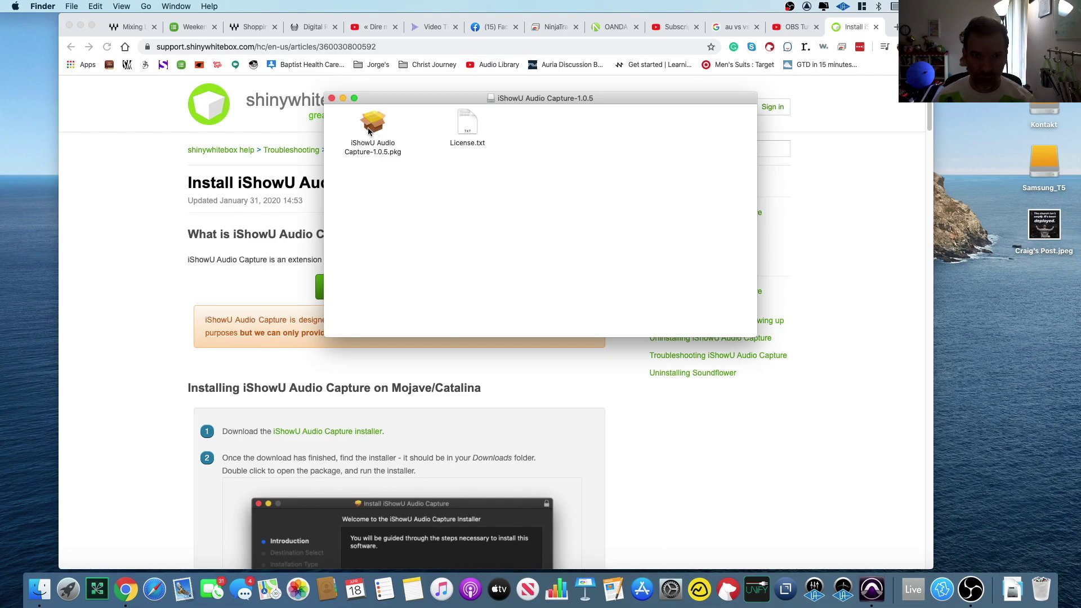
pyautogui.click(332, 99)
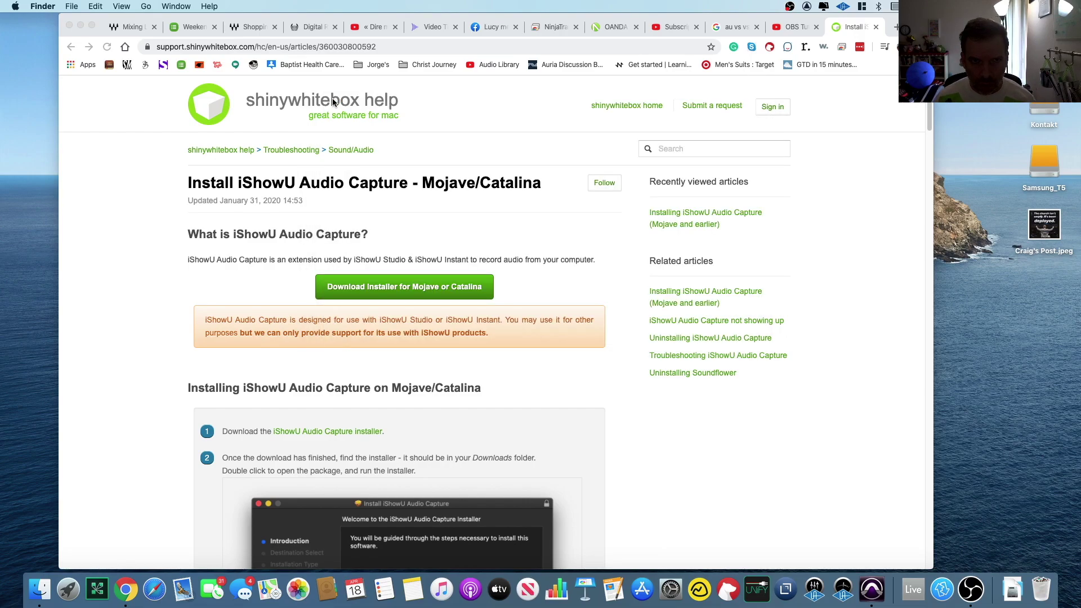
pyautogui.click(875, 27)
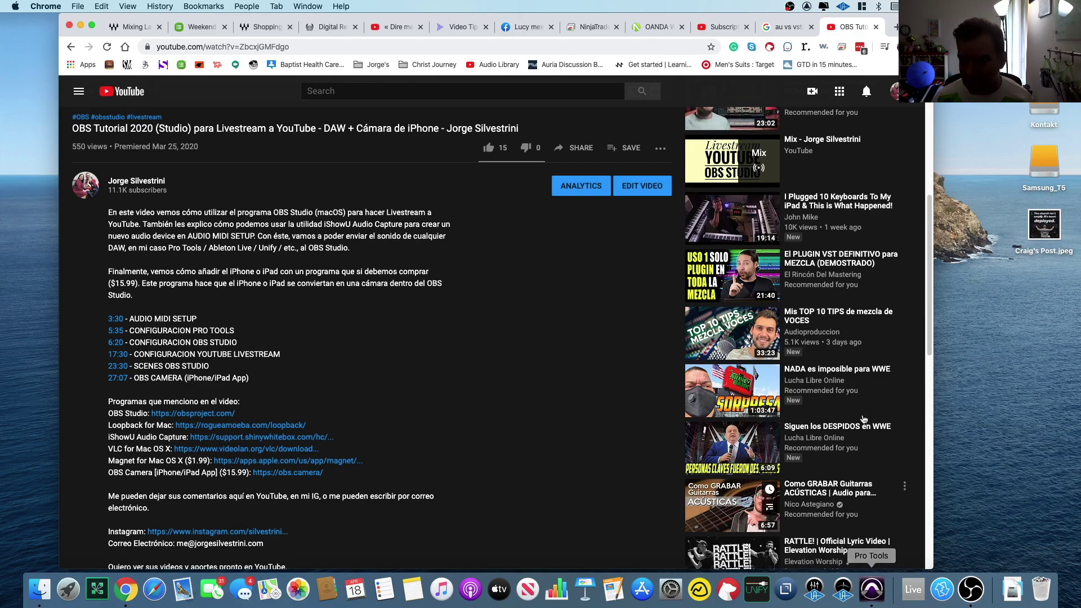
pyautogui.click(45, 6)
# Step: Hide Chrome and OBS, then search Spotlight for 'audio'
pyautogui.click(67, 79)
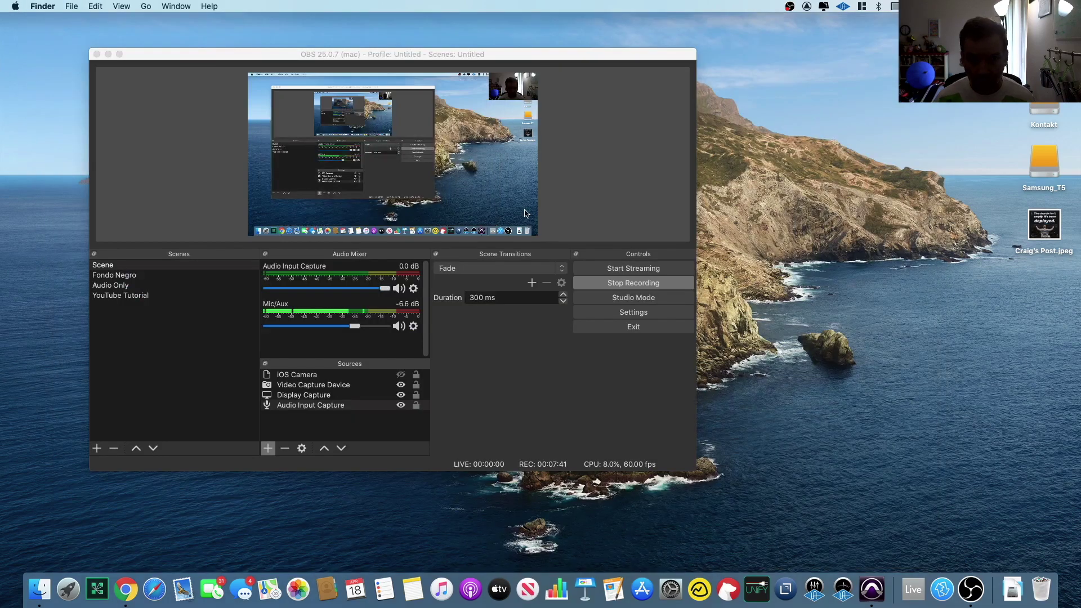
pyautogui.click(215, 49)
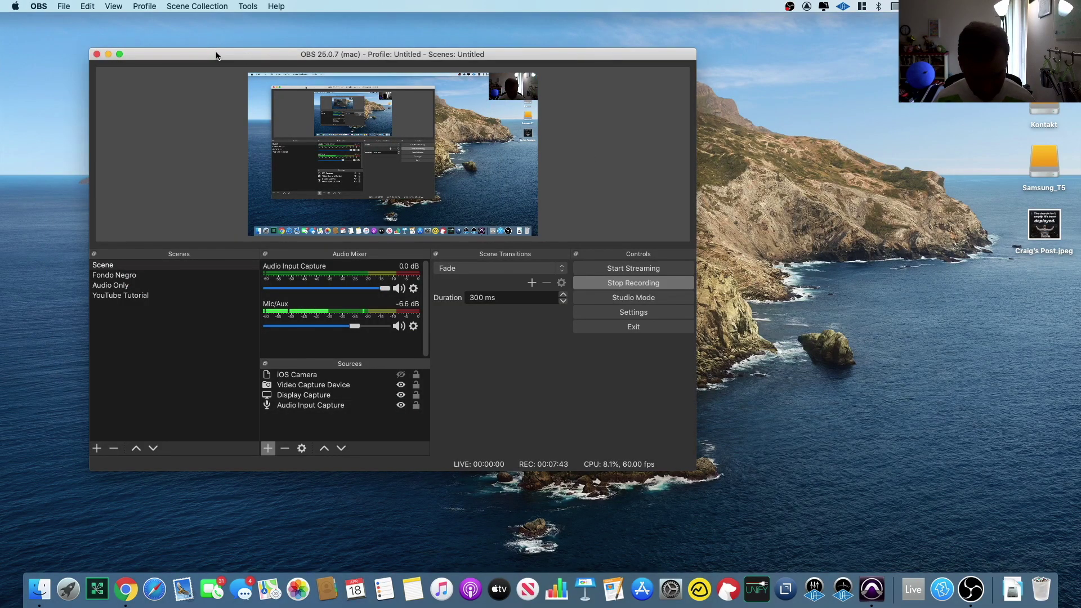
pyautogui.press('super+h')
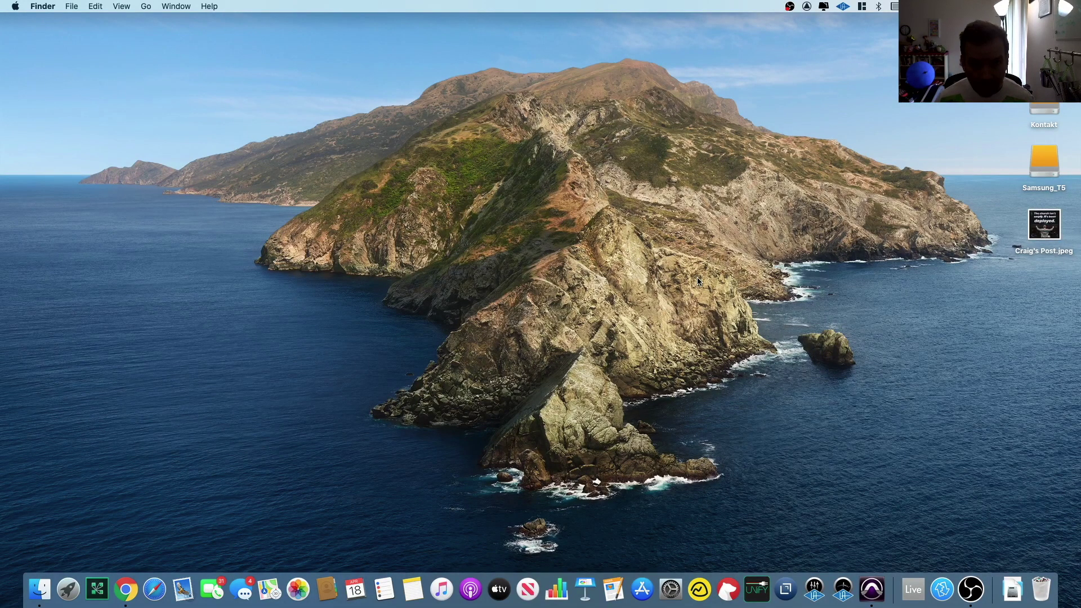
pyautogui.press('super+space')
pyautogui.write('audio')
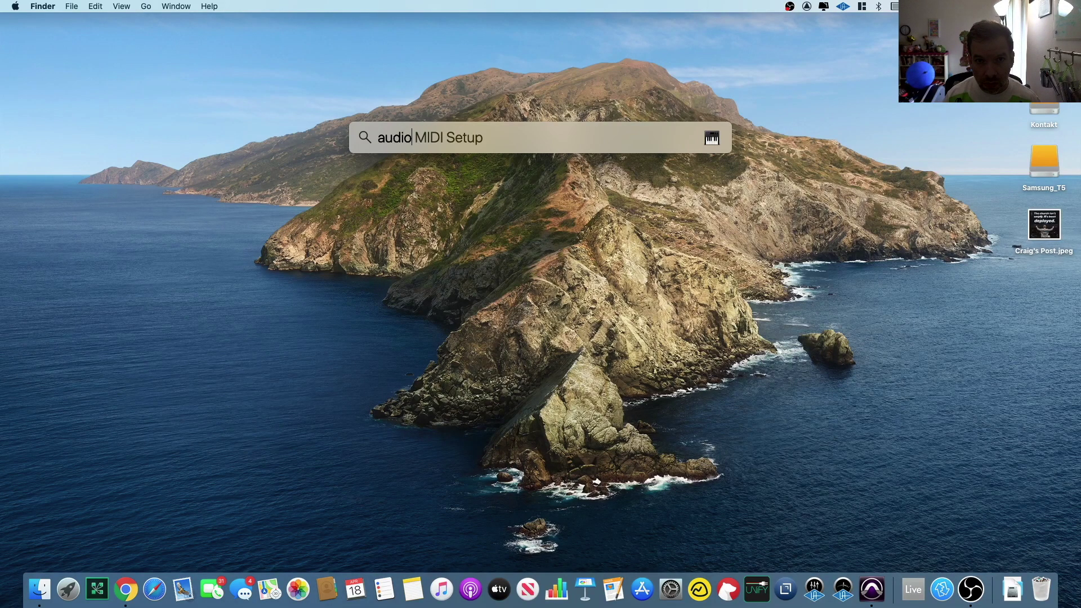
# Step: Launch Audio MIDI Setup, close the Bluetooth and MIDI Studio windows, and raise Audio Devices
pyautogui.click(410, 171)
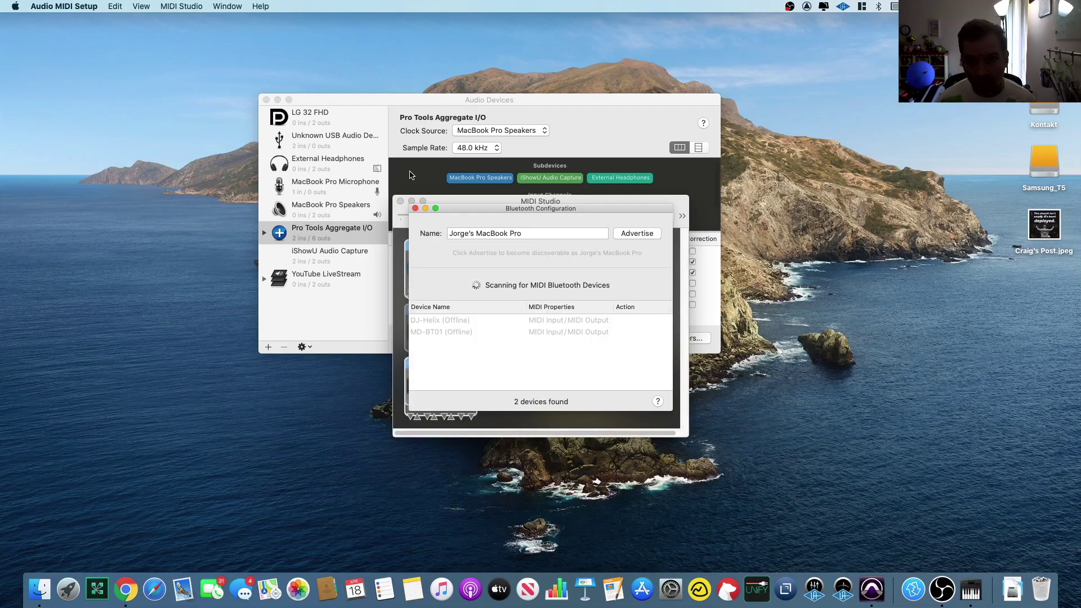
pyautogui.click(415, 209)
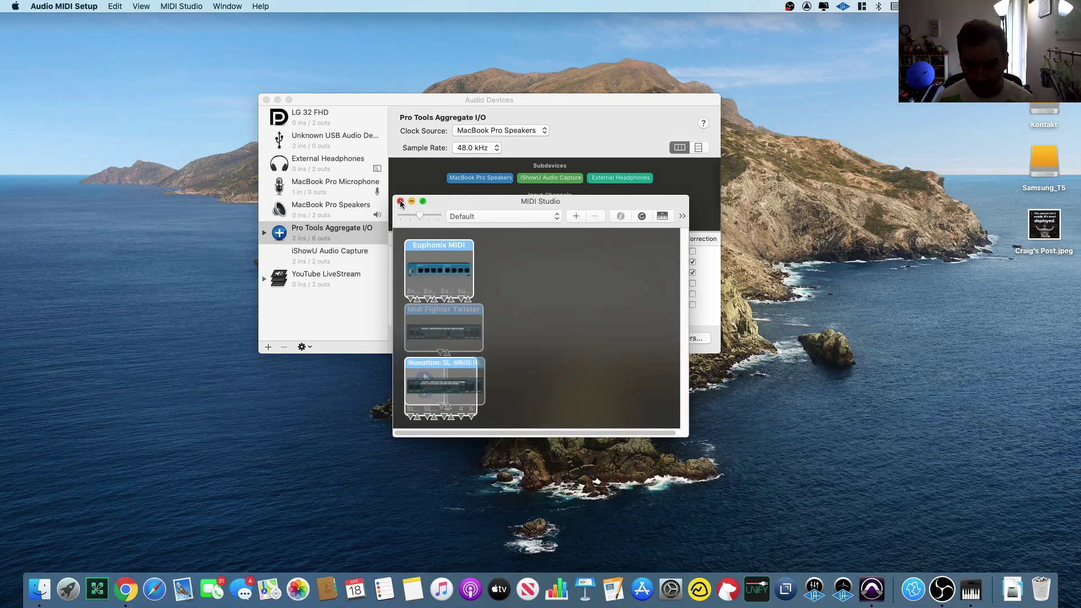
pyautogui.click(400, 202)
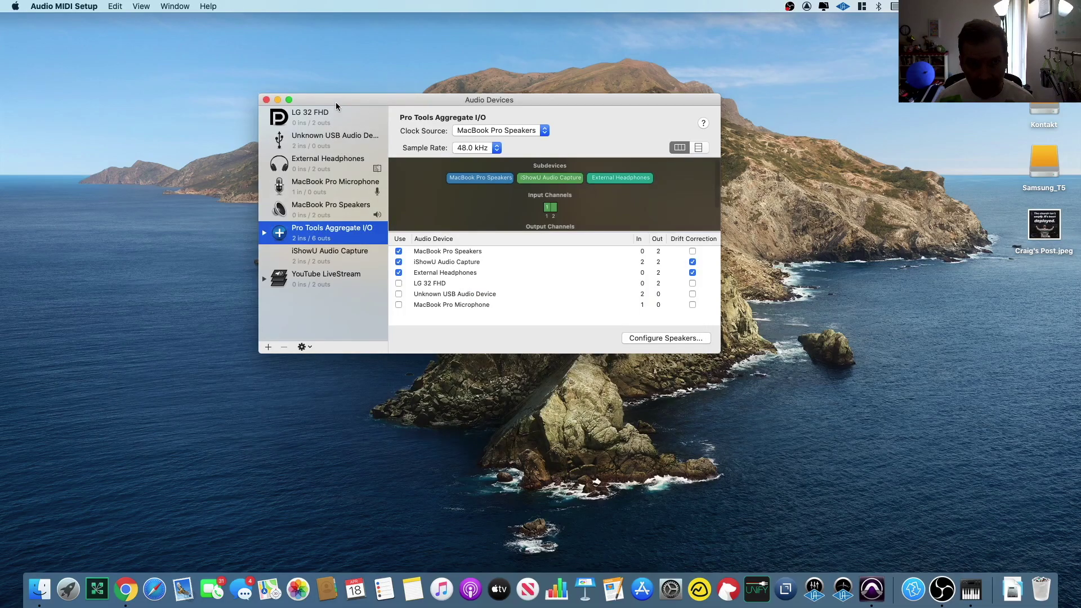
pyautogui.moveTo(336, 103); pyautogui.dragTo(334, 81)
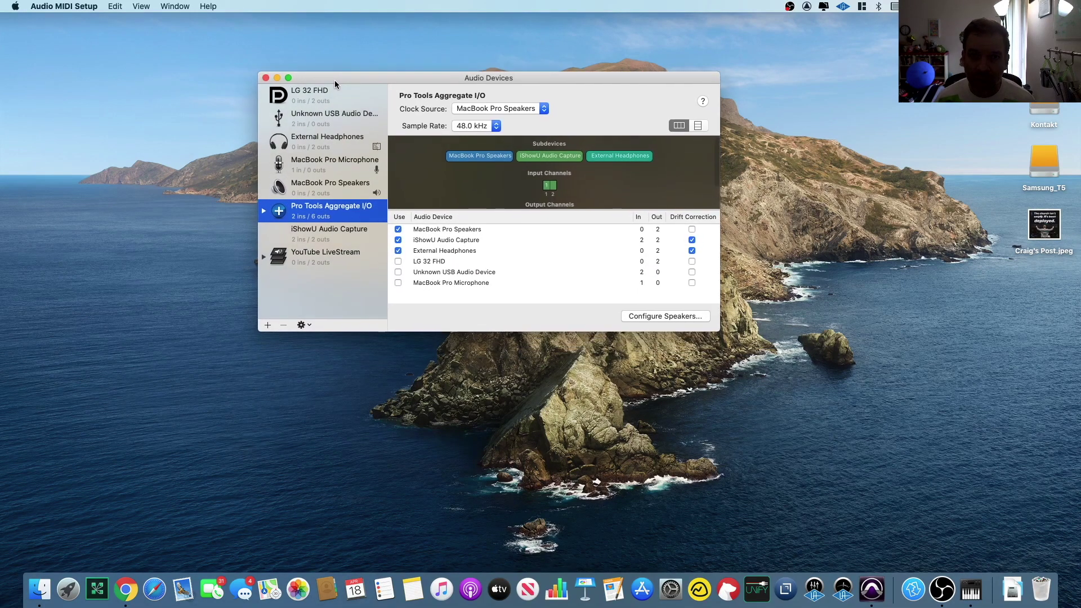
# Step: Hide and then re-show the Audio Devices window from the menu bar
pyautogui.click(174, 7)
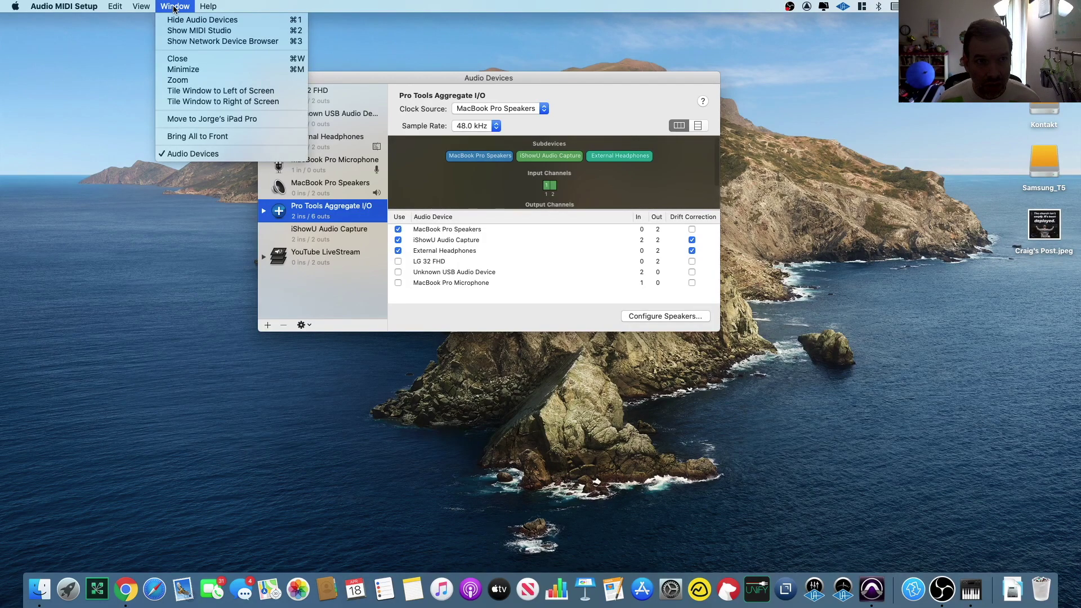
pyautogui.click(172, 20)
pyautogui.click(173, 6)
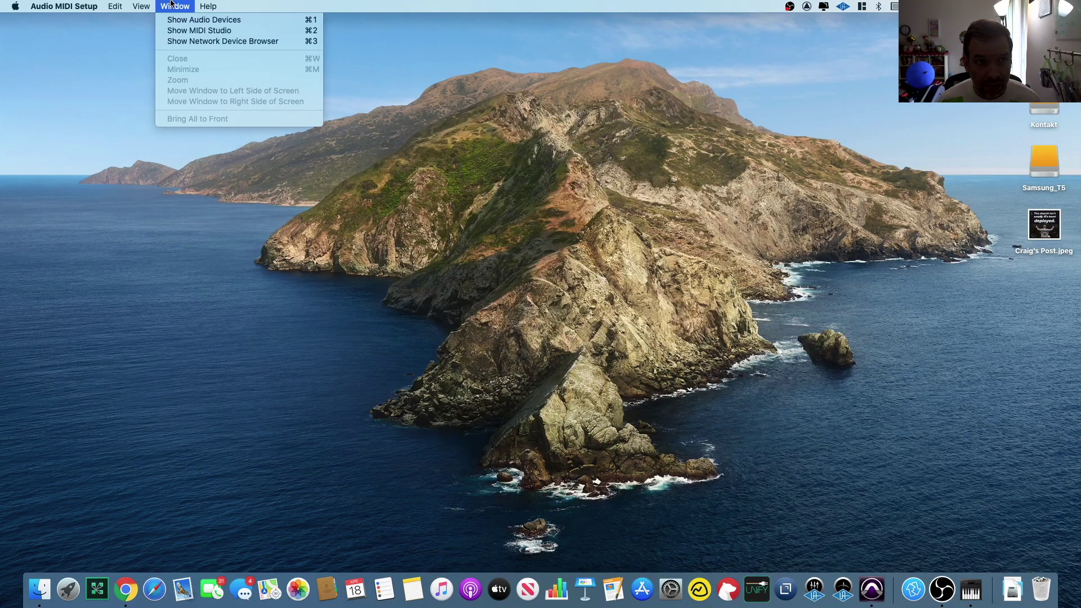
pyautogui.click(172, 20)
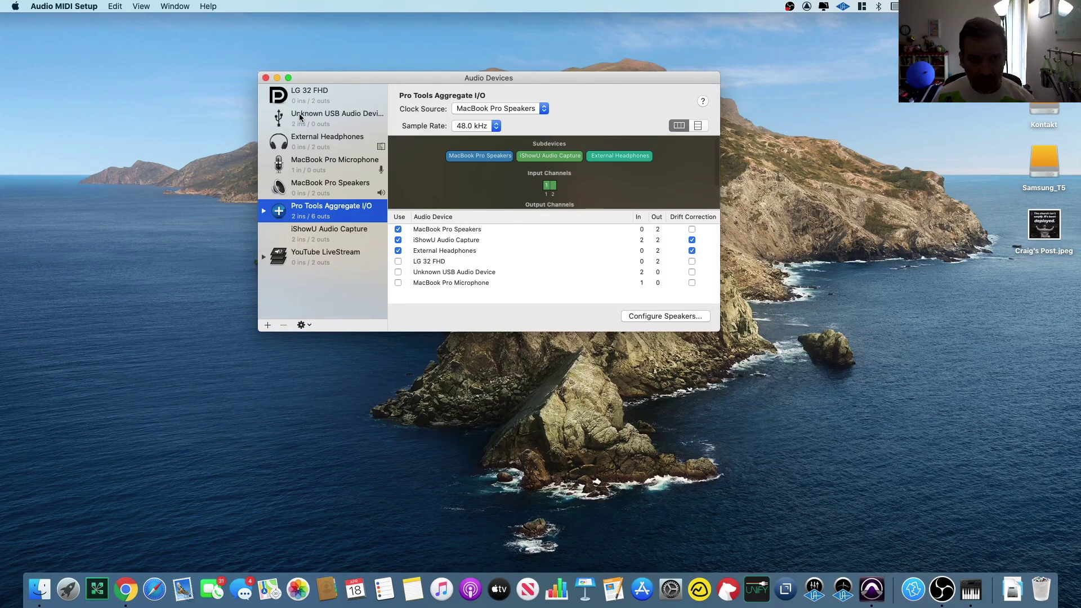
# Step: Review the USB, headphone, microphone, speaker and Pro Tools Aggregate I/O device settings
pyautogui.click(335, 118)
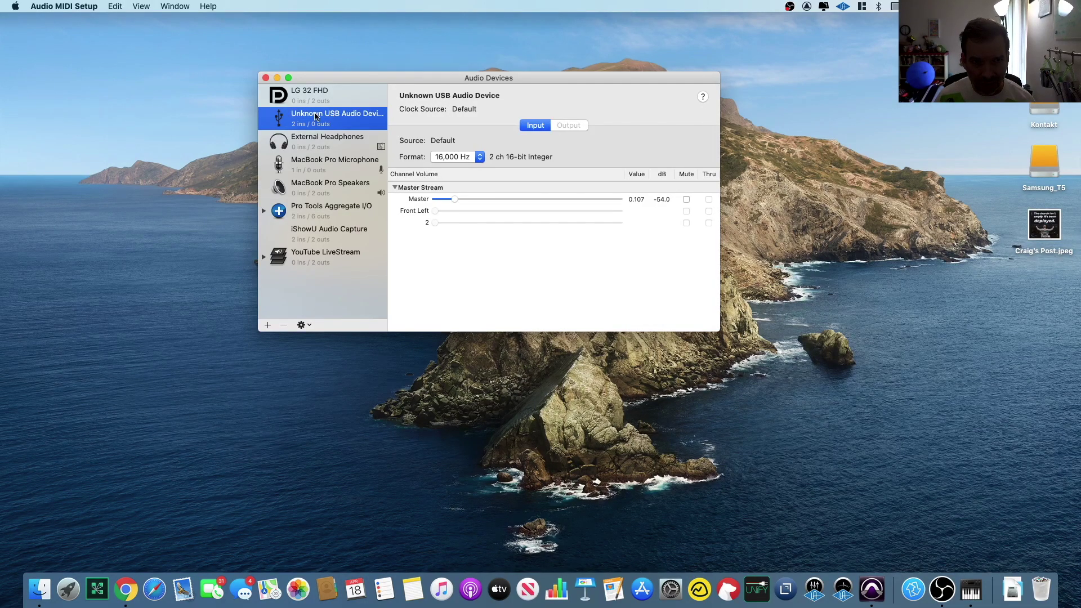
pyautogui.rightClick(316, 117)
pyautogui.click(316, 117)
pyautogui.click(315, 139)
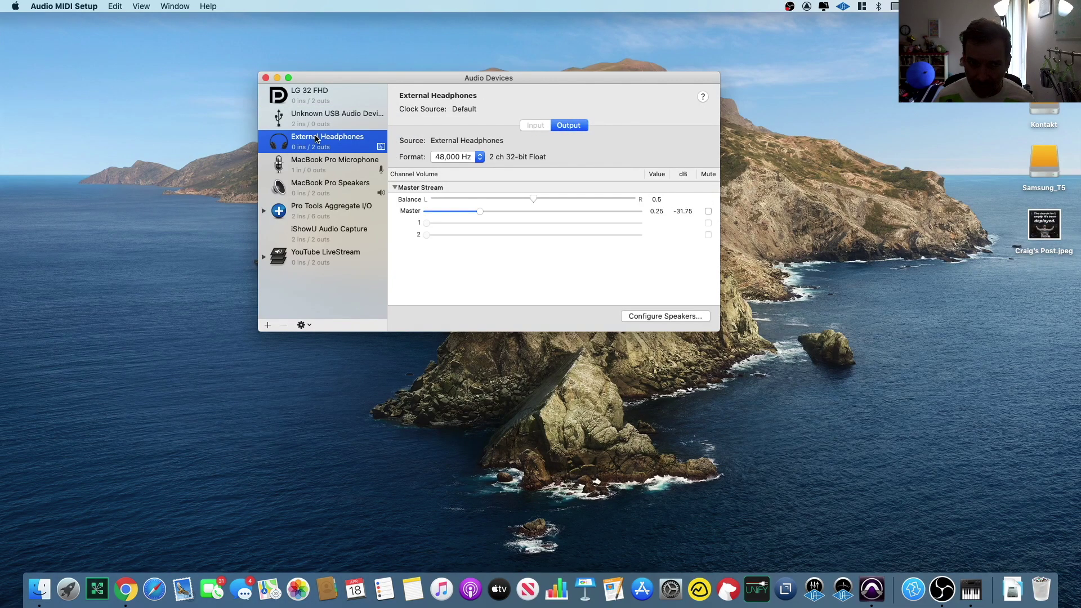
pyautogui.click(311, 163)
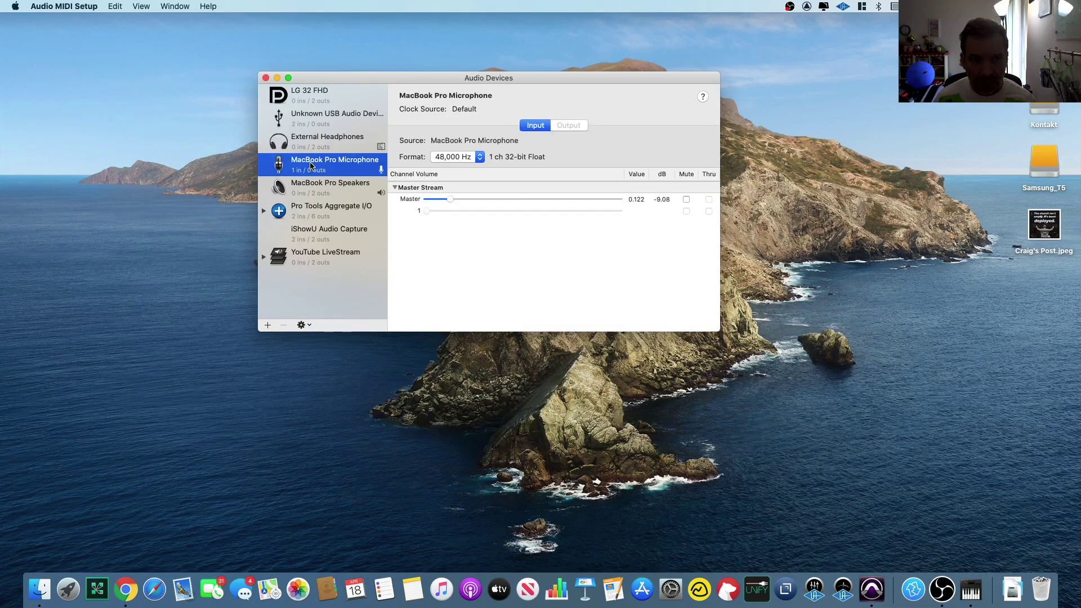
pyautogui.click(309, 192)
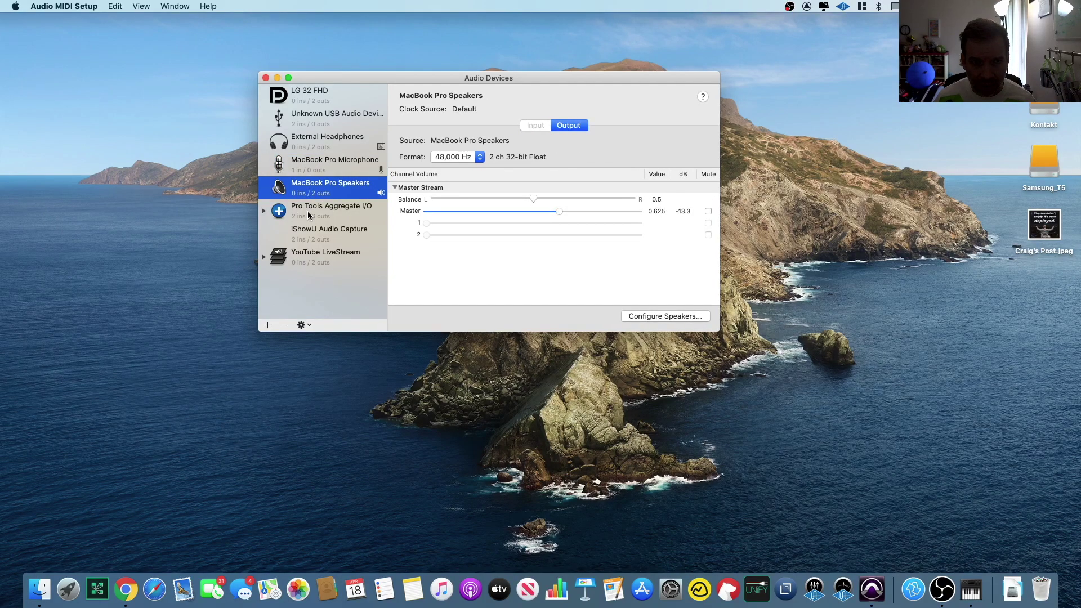
pyautogui.click(307, 211)
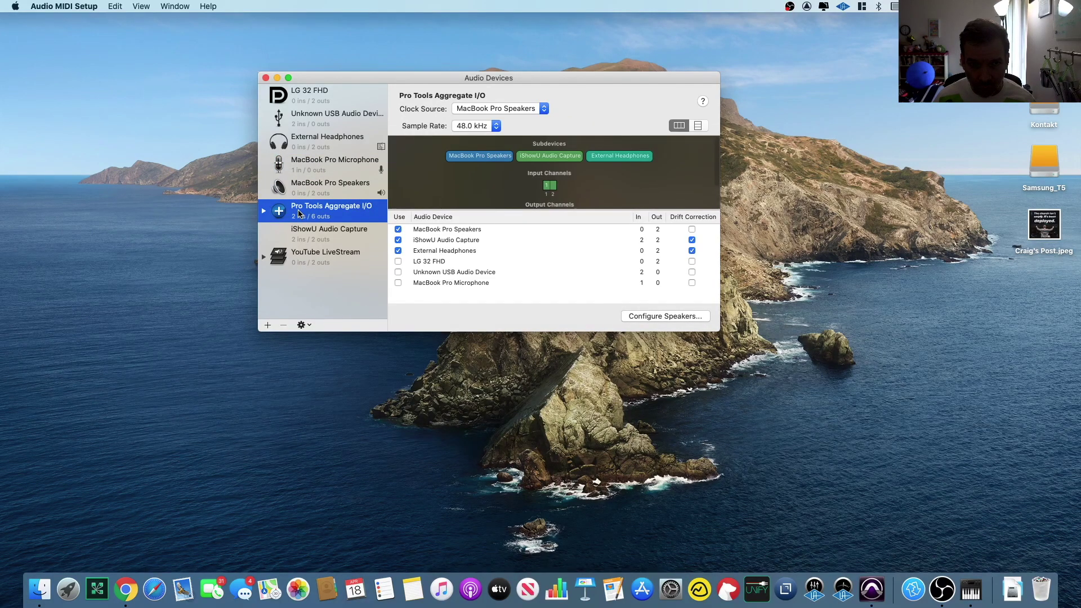
# Step: Keep iShowU Audio Capture at 48,000 Hz, then view the YouTube LiveStream multi-output device
pyautogui.click(315, 238)
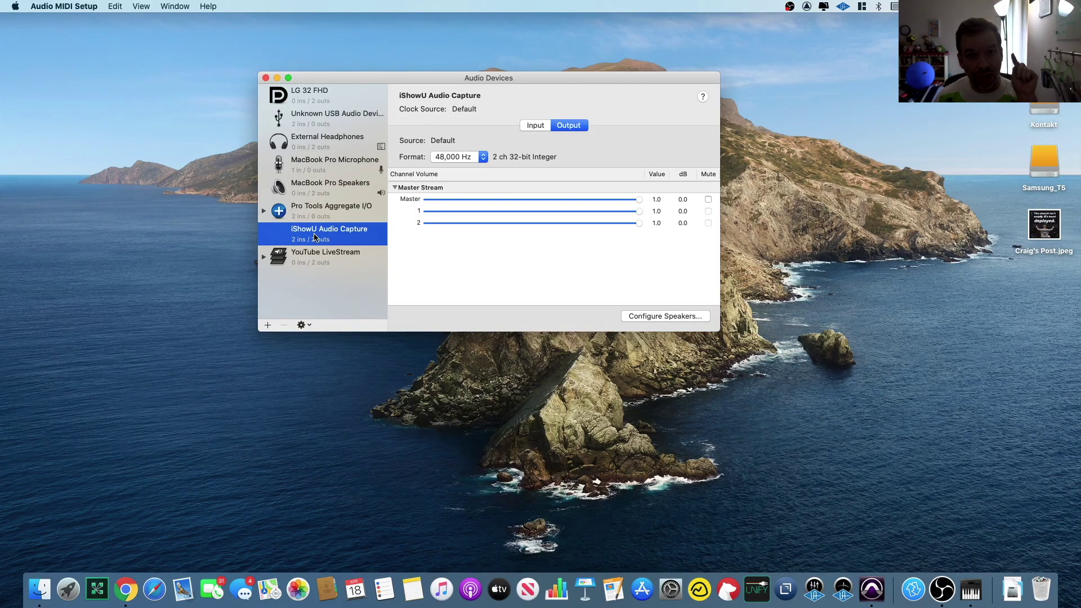
pyautogui.click(455, 158)
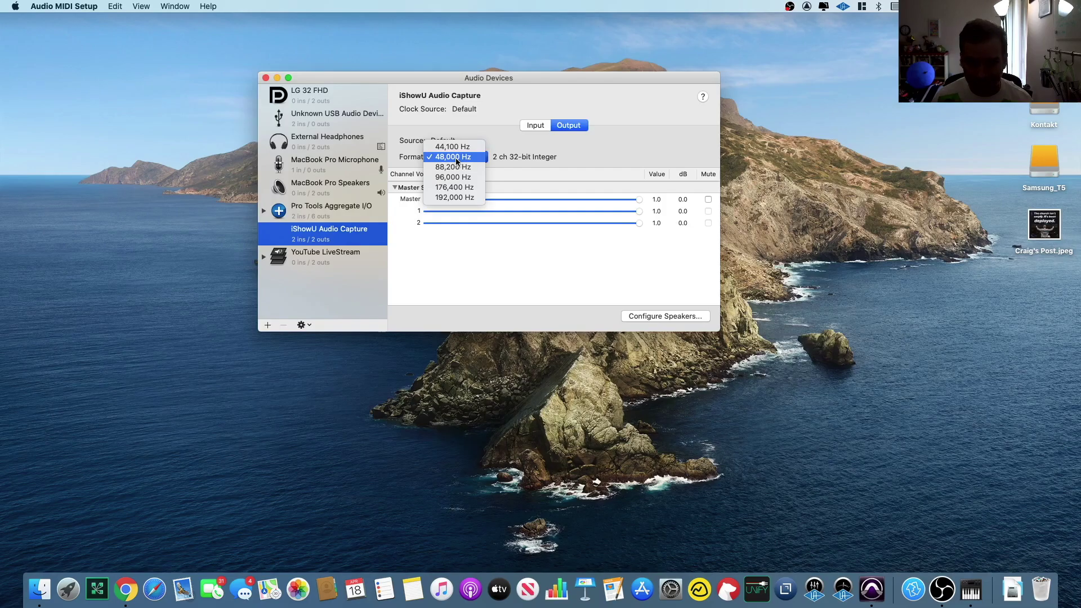
pyautogui.click(456, 160)
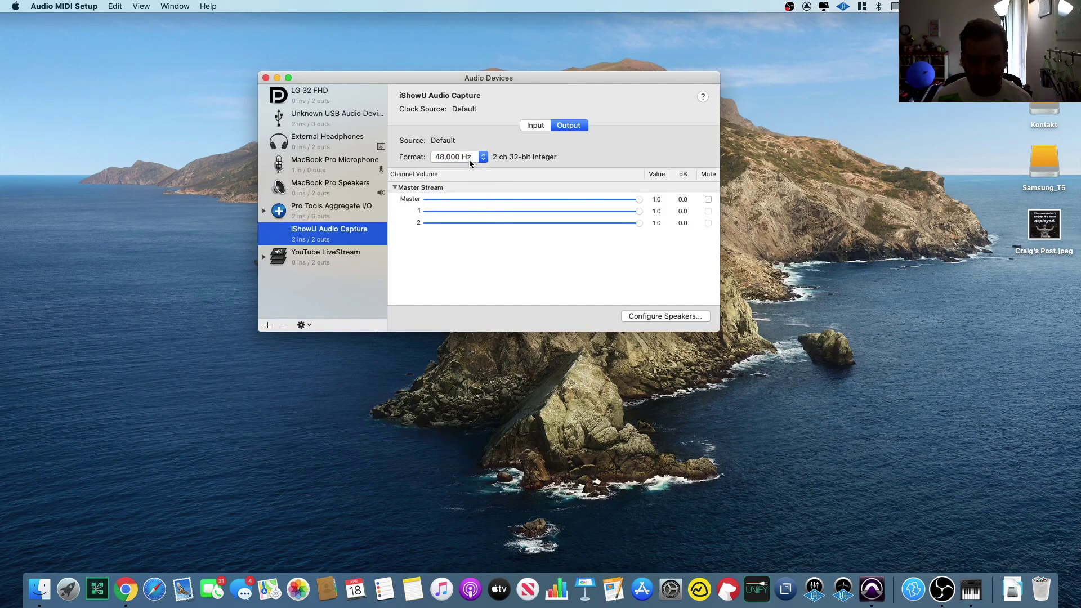
pyautogui.click(310, 255)
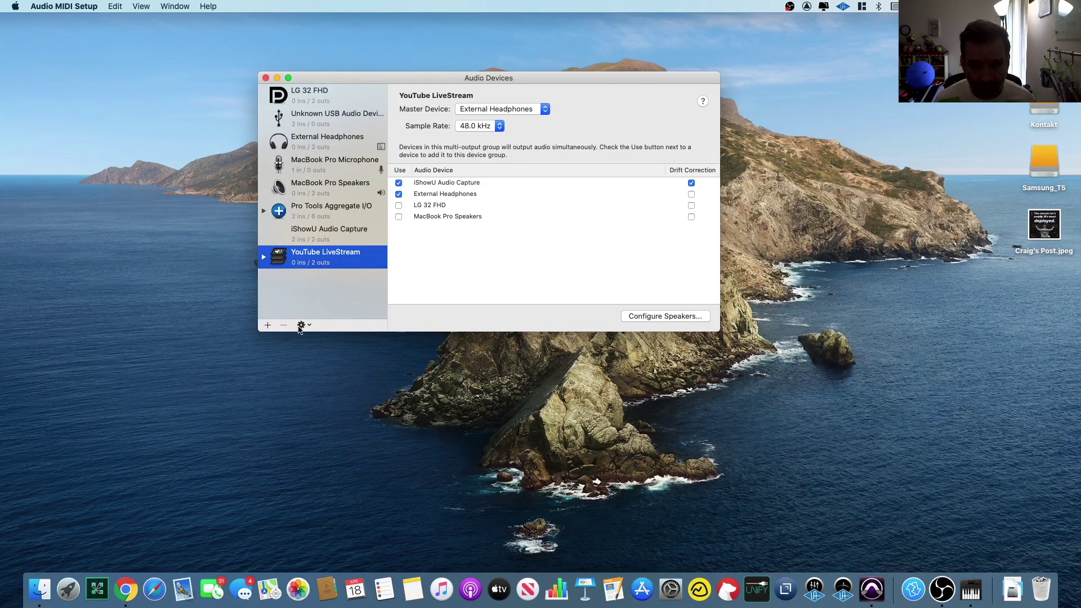
# Step: Create a new Multi-Output Device from the sidebar's + menu
pyautogui.click(268, 326)
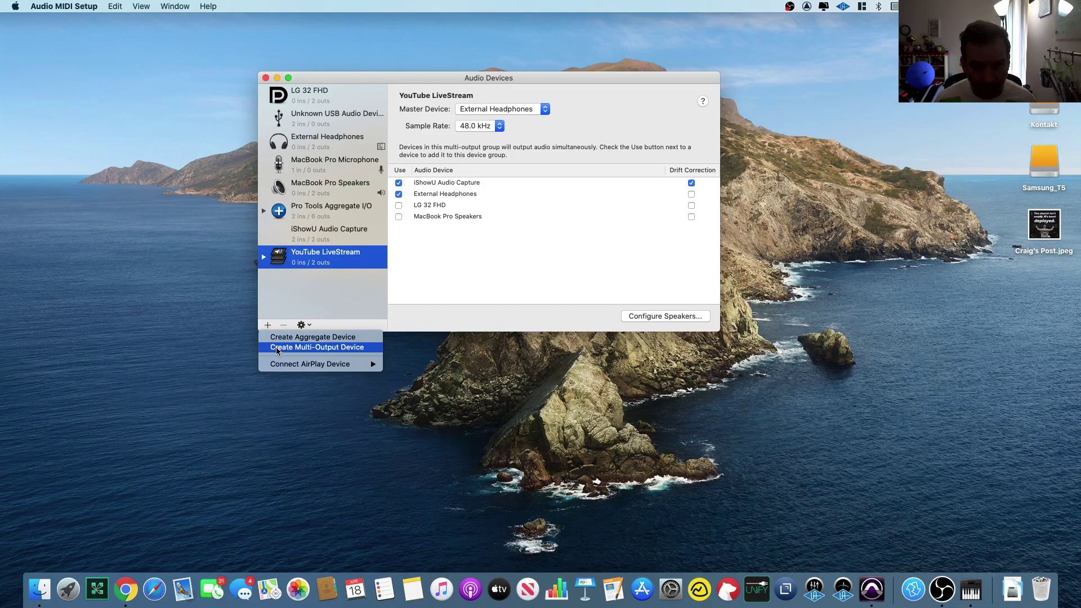
pyautogui.click(309, 348)
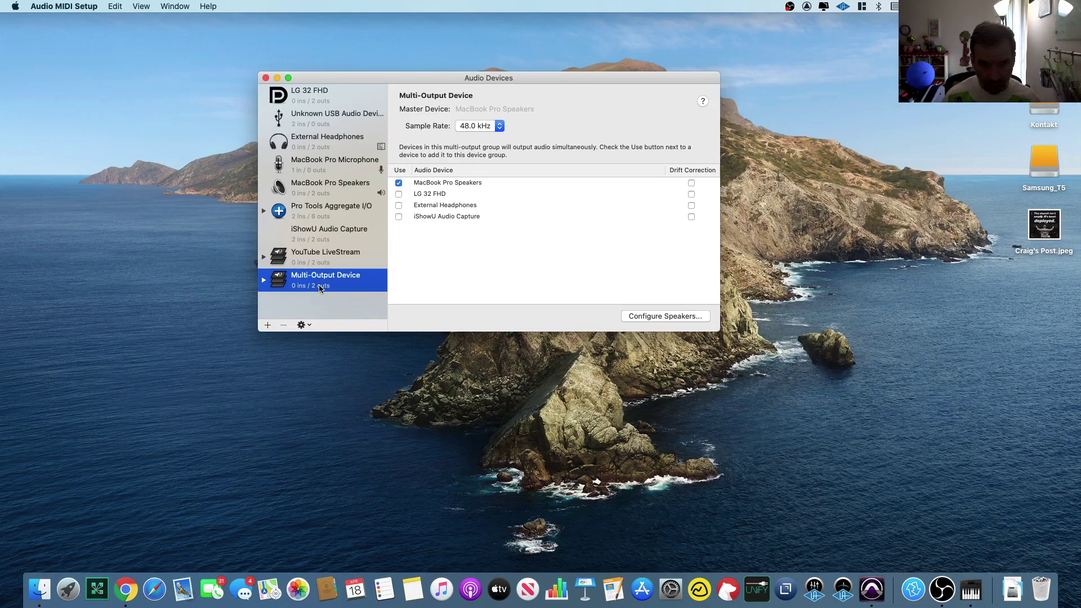
# Step: Change the Multi-Output Device's name in the sidebar to 'OBS LiveStream'
pyautogui.doubleClick(319, 277)
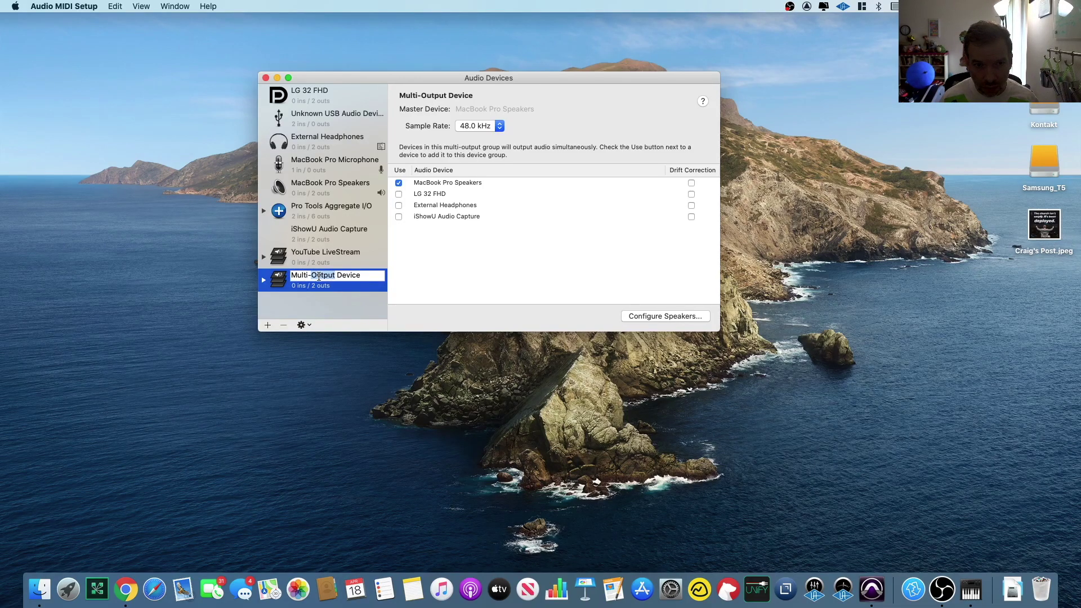
pyautogui.write('O')
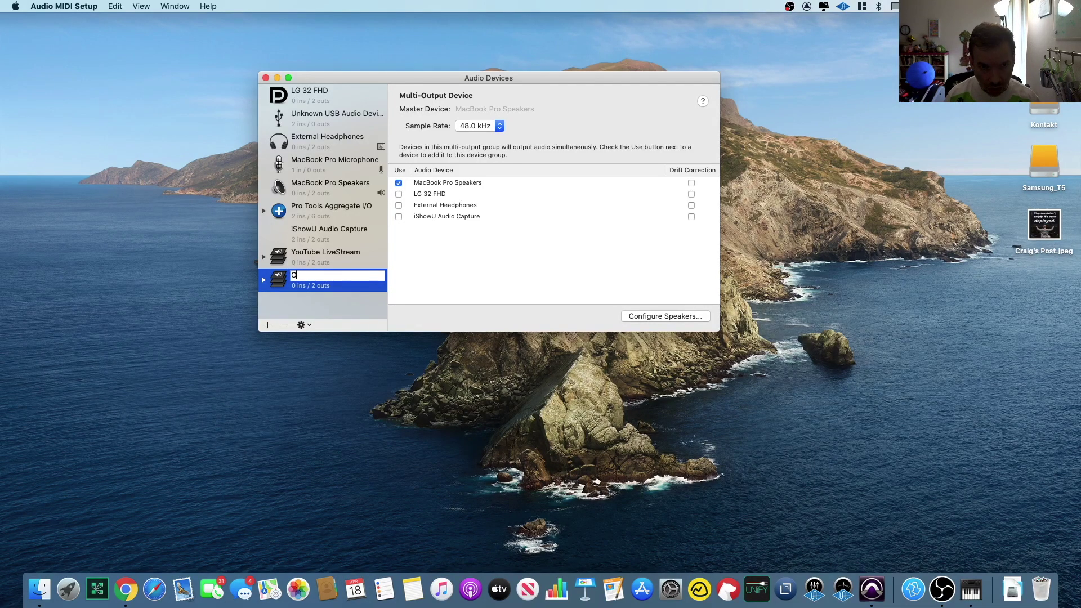
pyautogui.write('BS LiveStream')
pyautogui.press('Return')
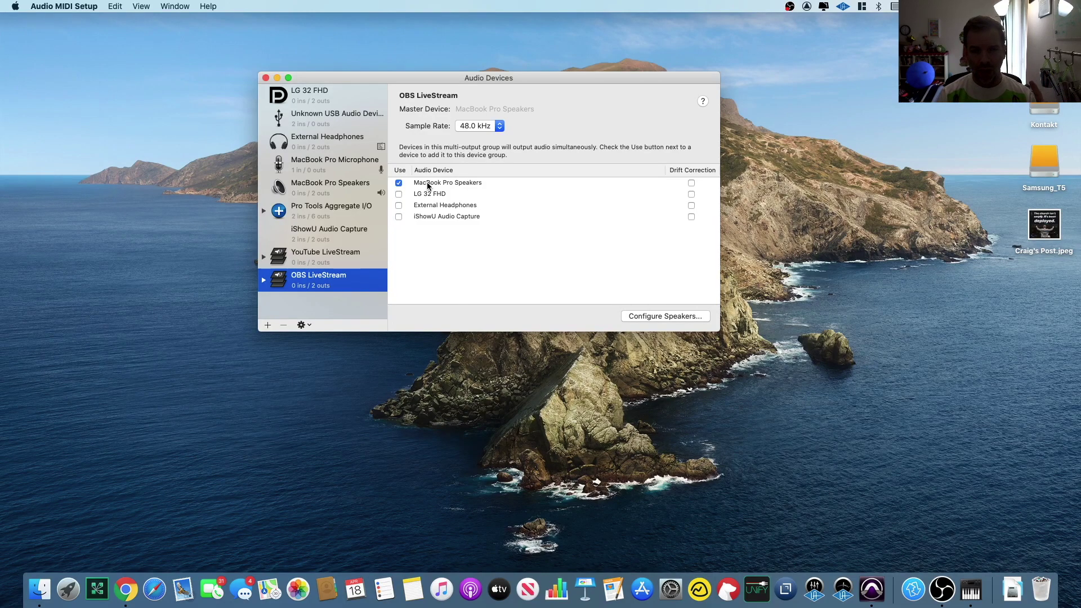
# Step: Make OBS LiveStream output to MacBook Pro Speakers, External Headphones and iShowU Audio Capture, then hide Audio MIDI Setup
pyautogui.click(398, 217)
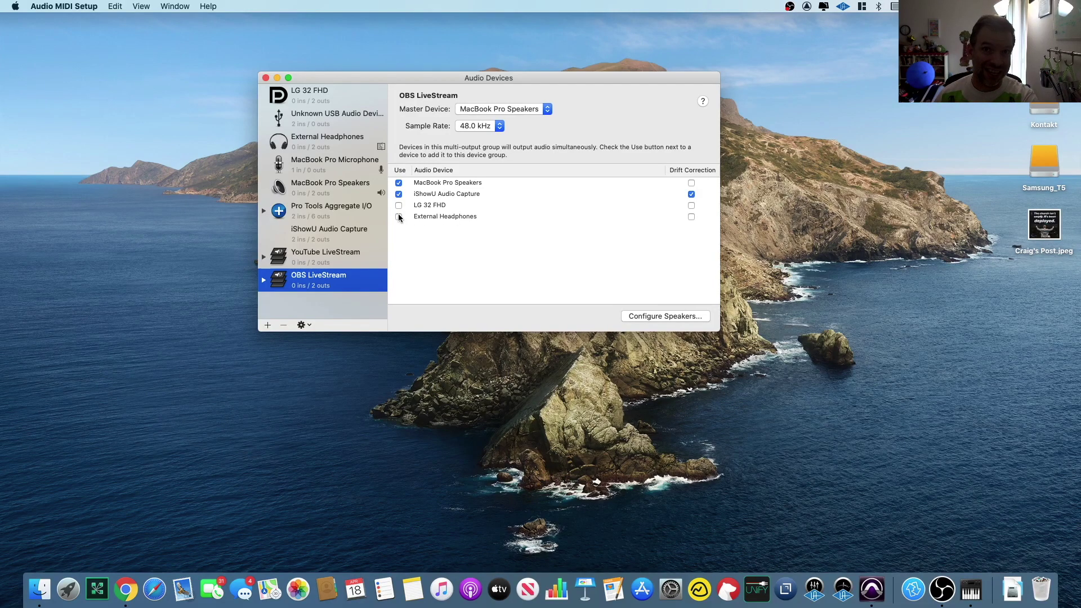
pyautogui.click(398, 217)
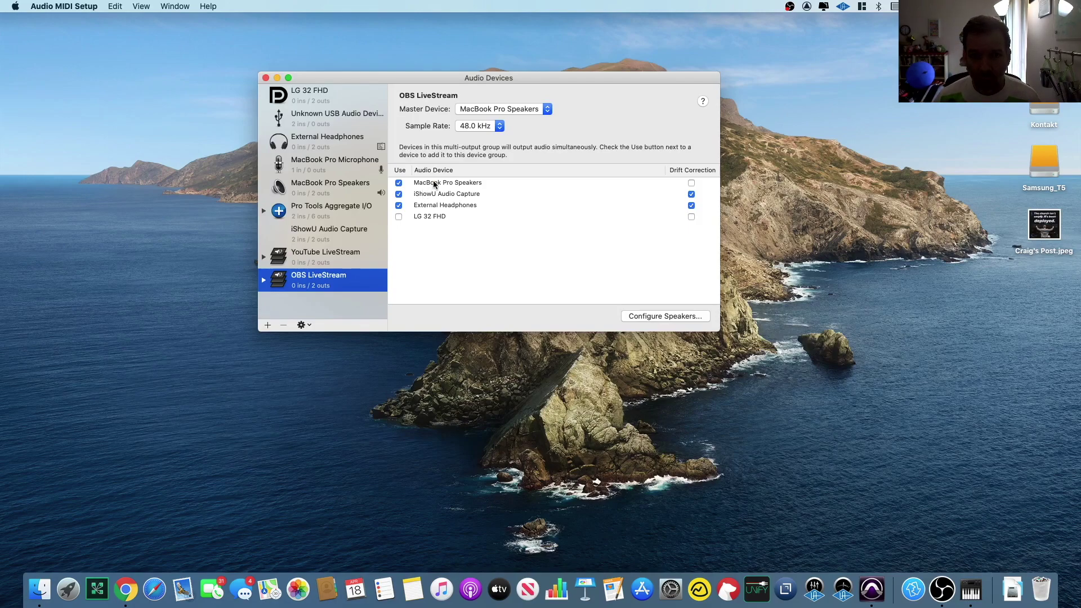
pyautogui.click(399, 183)
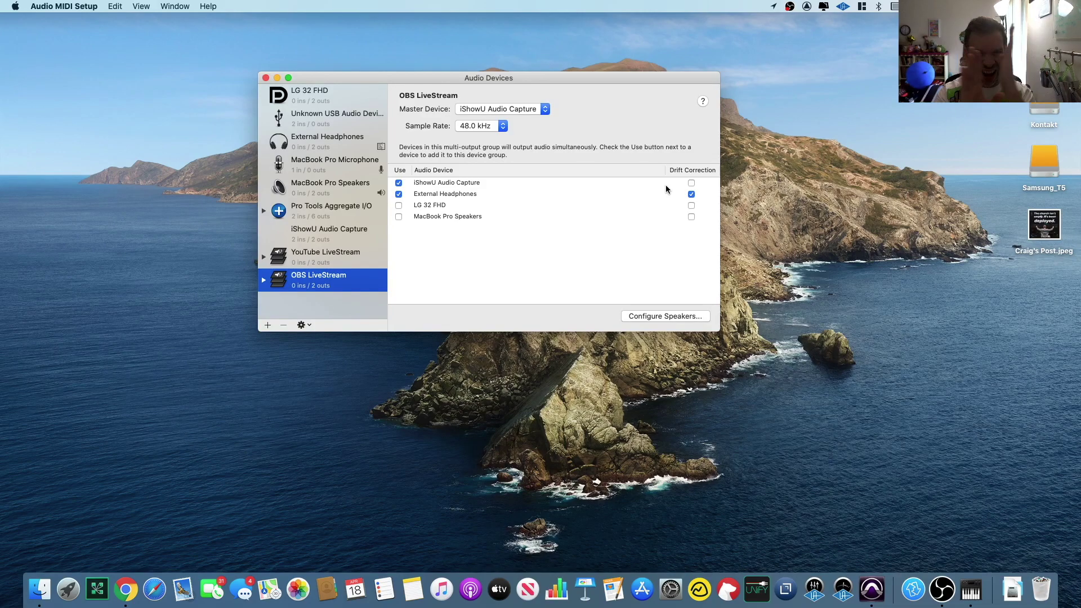
pyautogui.click(398, 218)
pyautogui.click(399, 183)
pyautogui.click(398, 182)
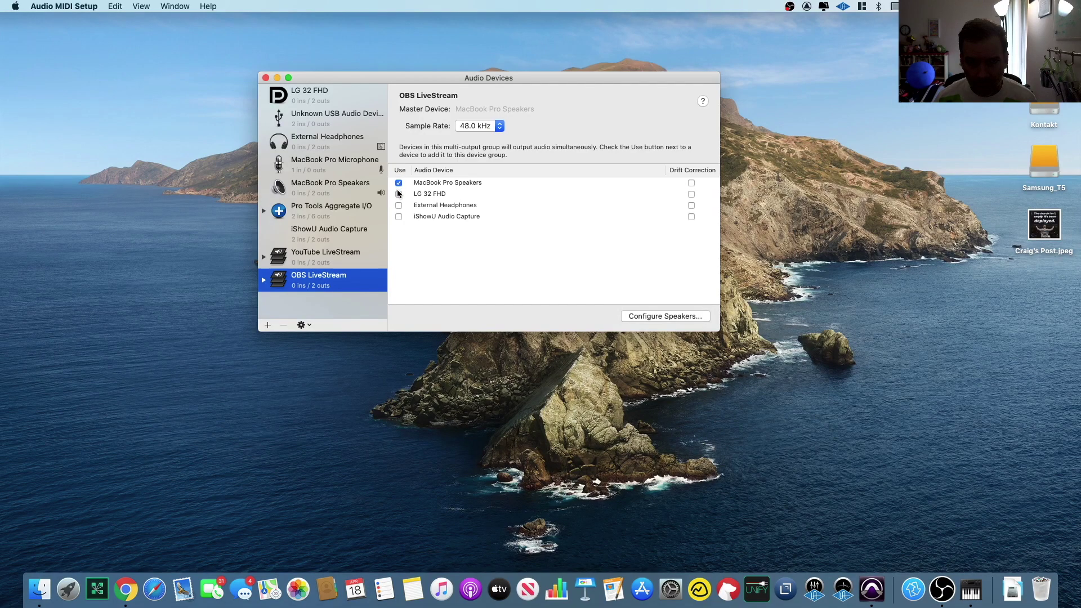
pyautogui.click(399, 205)
pyautogui.click(398, 217)
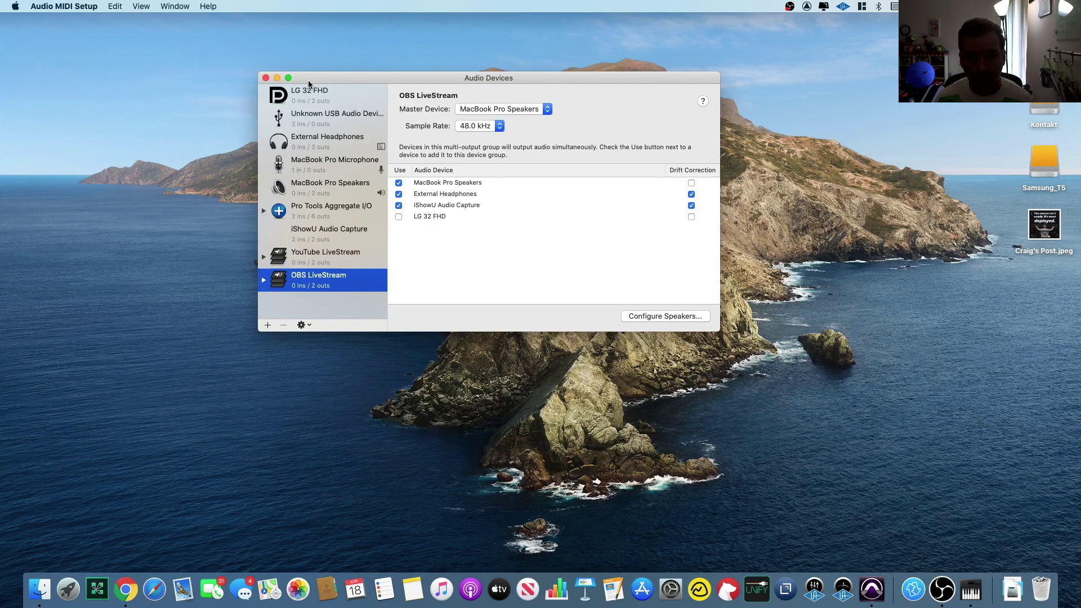
pyautogui.click(263, 280)
pyautogui.press('super+q')
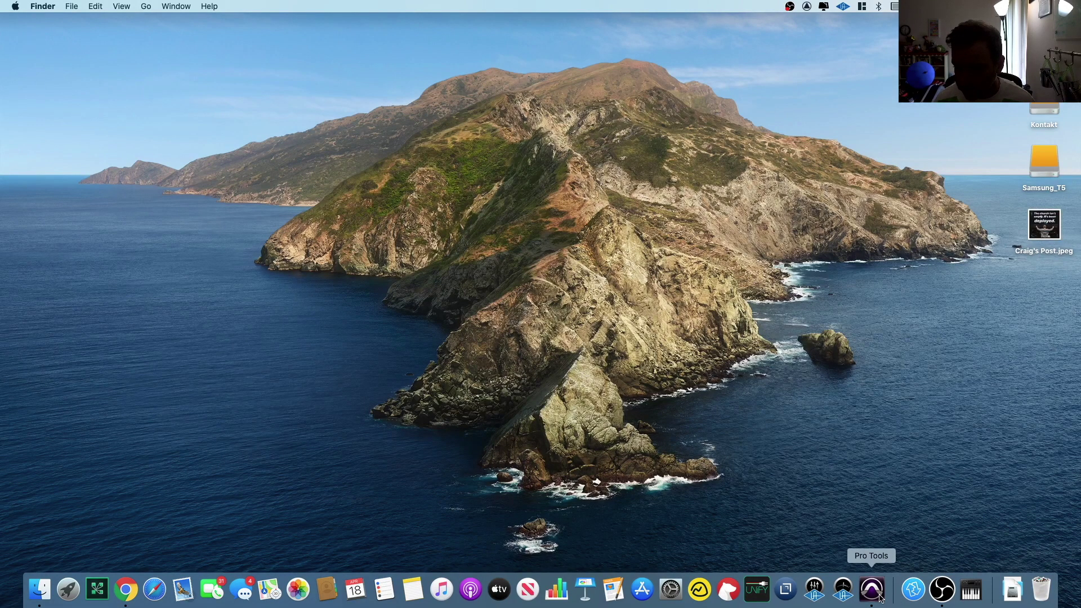
# Step: Bring OBS Studio forward and select the YouTube Tutorial scene
pyautogui.click(947, 592)
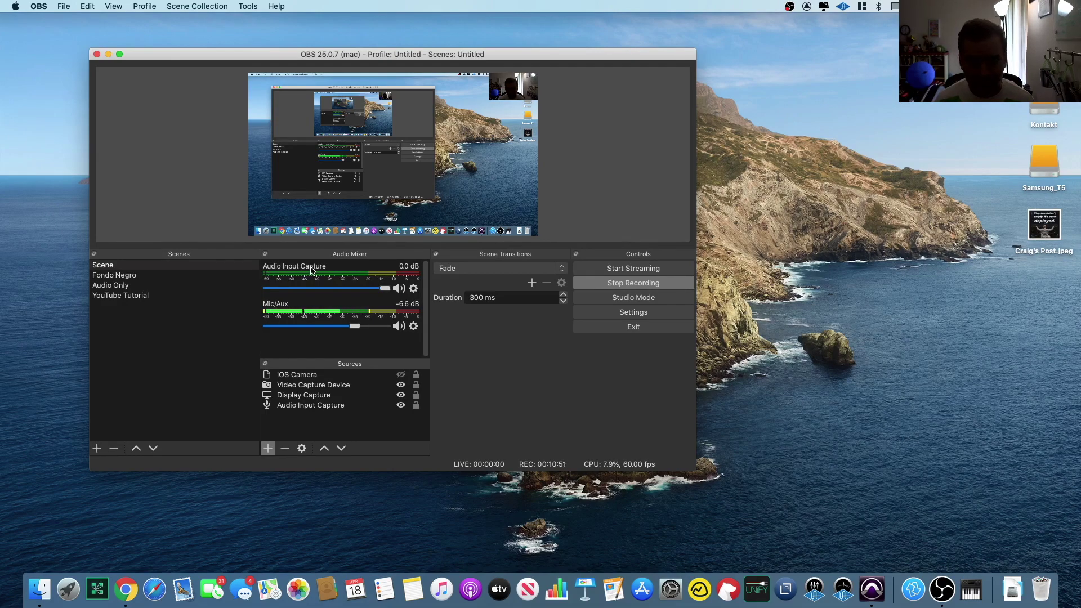
pyautogui.click(135, 298)
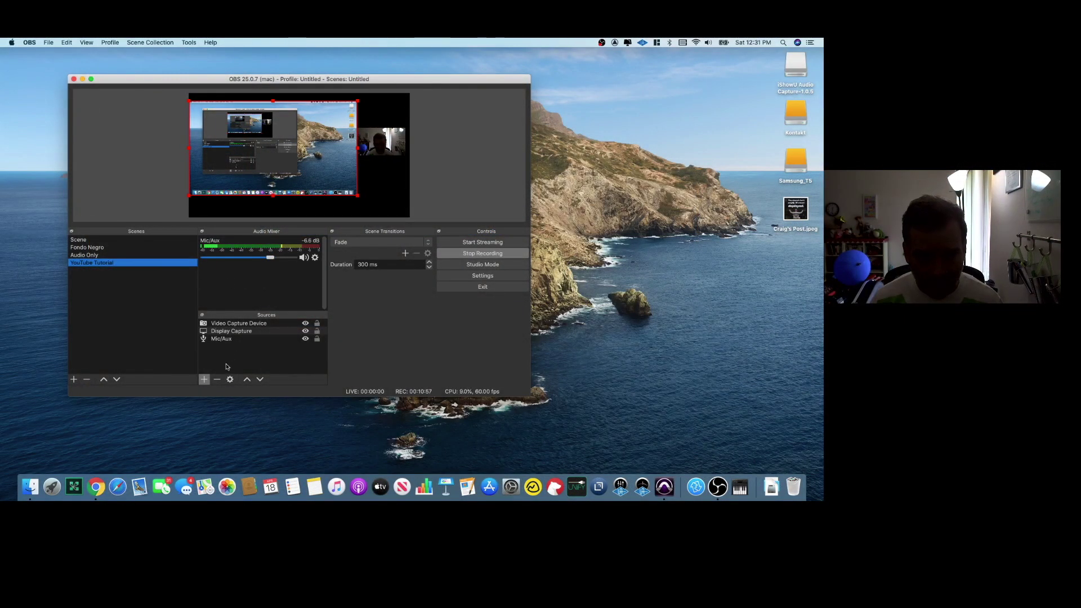
# Step: Add the existing Audio Input Capture source to the YouTube Tutorial scene via Add Existing
pyautogui.click(203, 379)
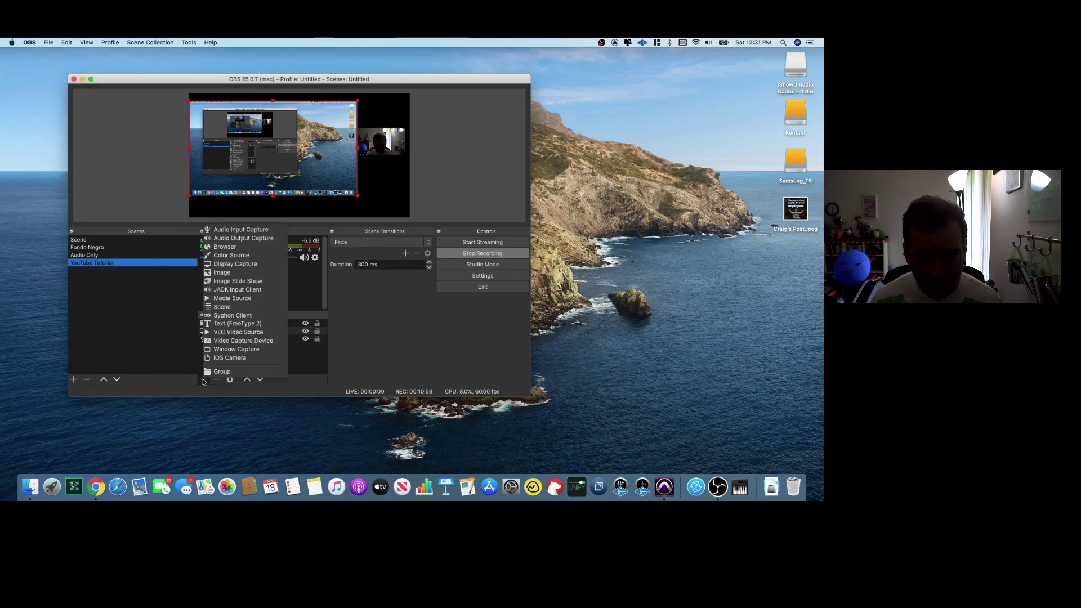
pyautogui.click(223, 231)
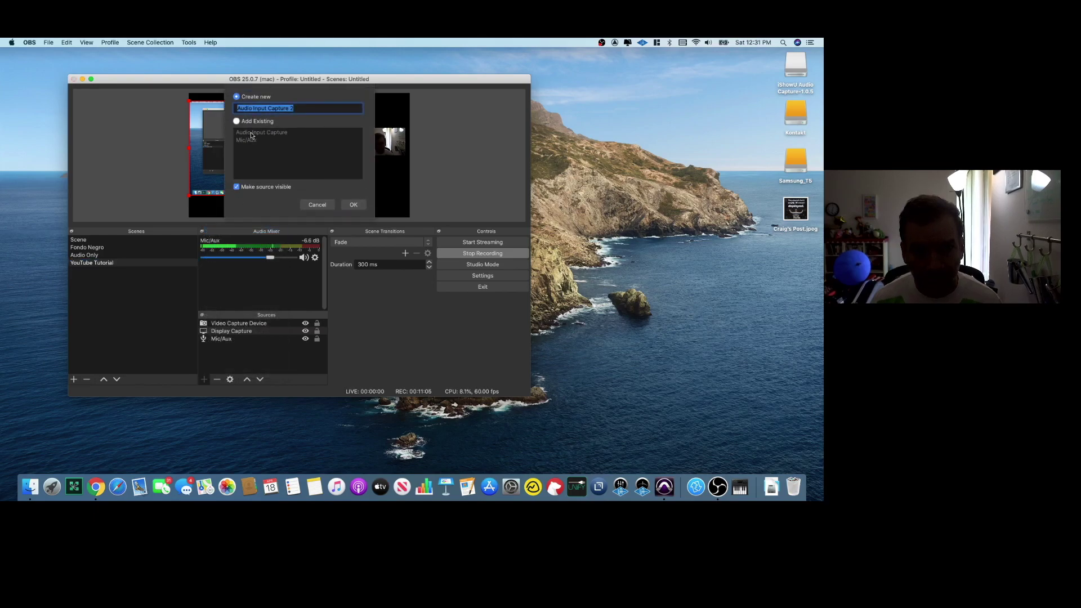
pyautogui.click(237, 121)
pyautogui.click(243, 133)
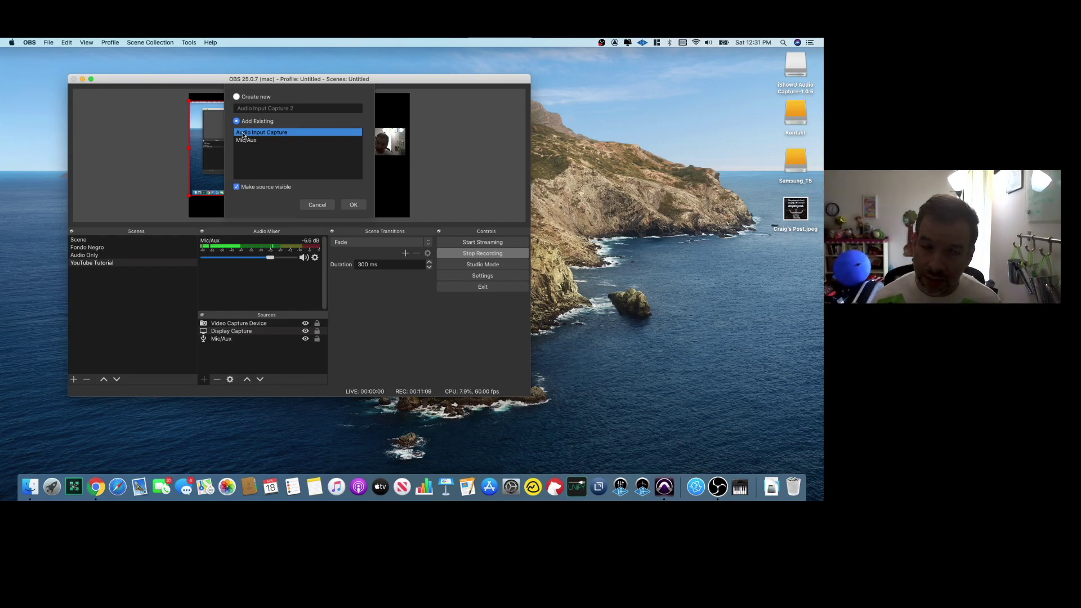
pyautogui.click(353, 204)
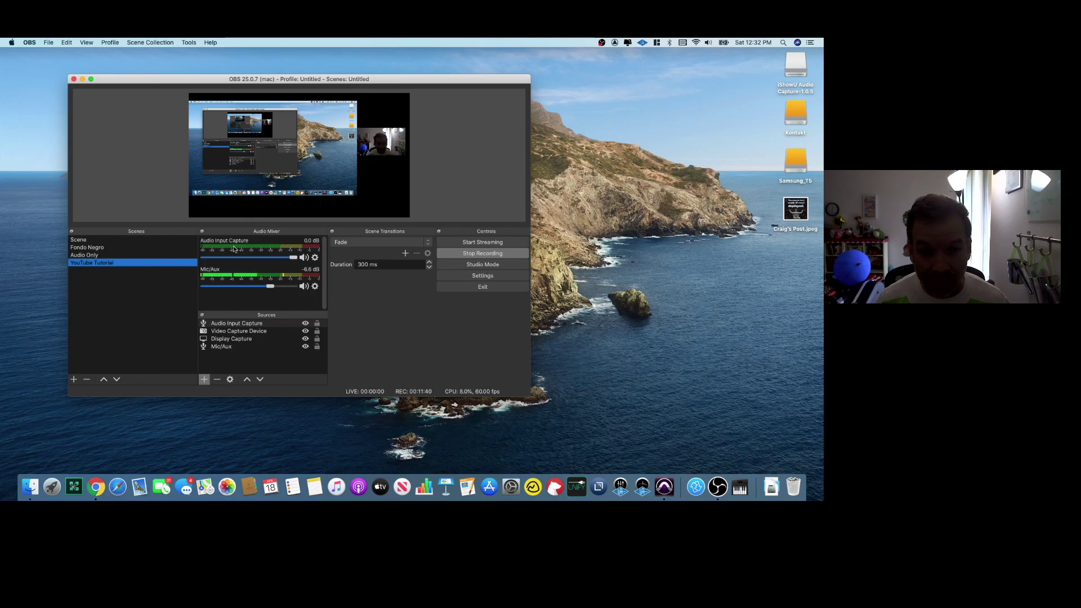
pyautogui.click(315, 258)
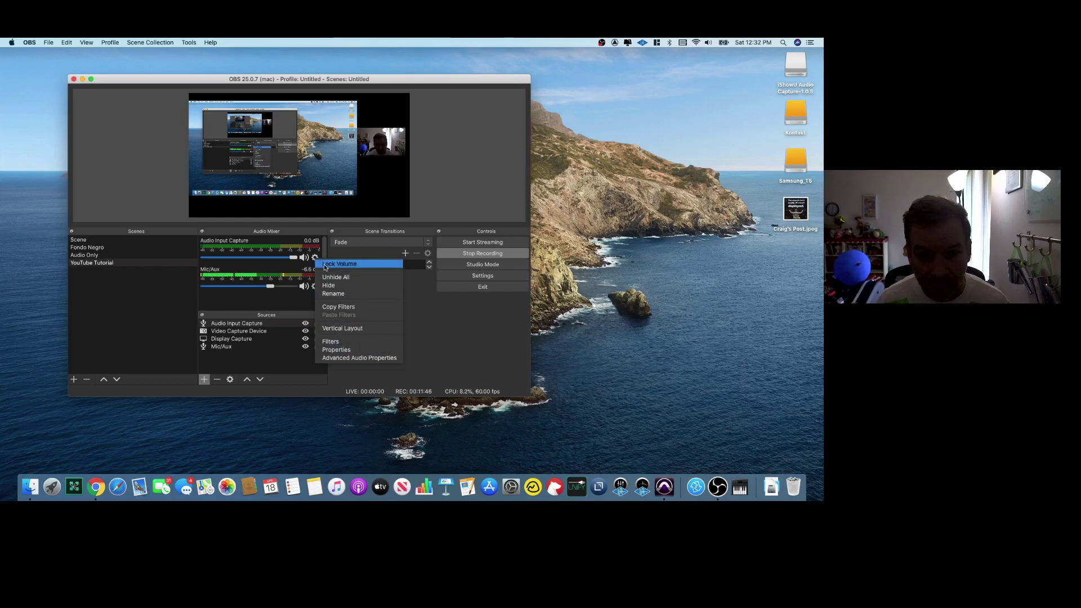
pyautogui.click(332, 350)
pyautogui.click(197, 127)
pyautogui.click(203, 183)
pyautogui.click(195, 133)
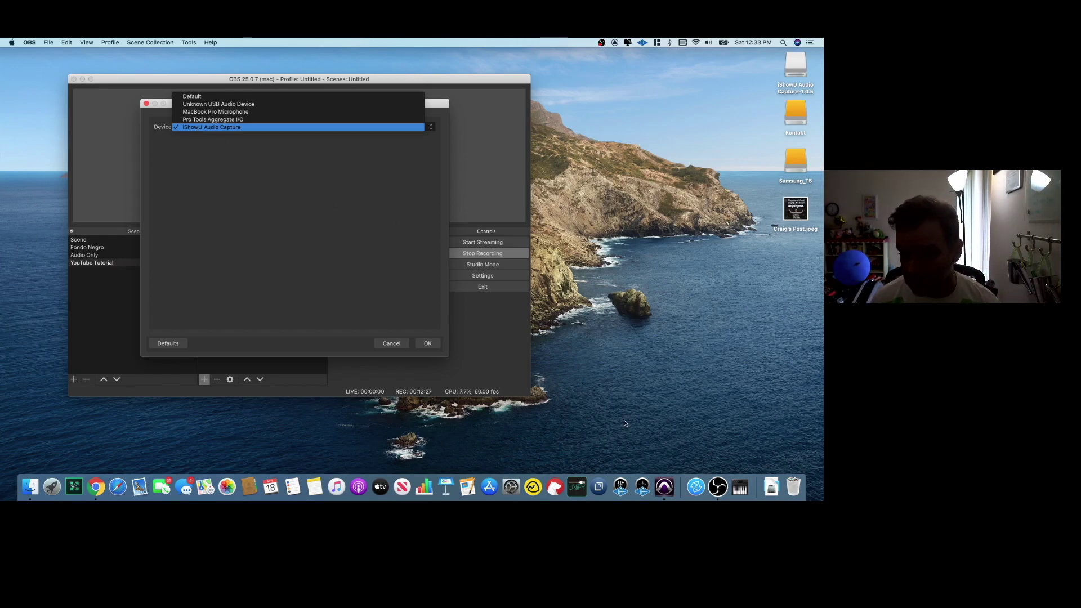
pyautogui.click(739, 486)
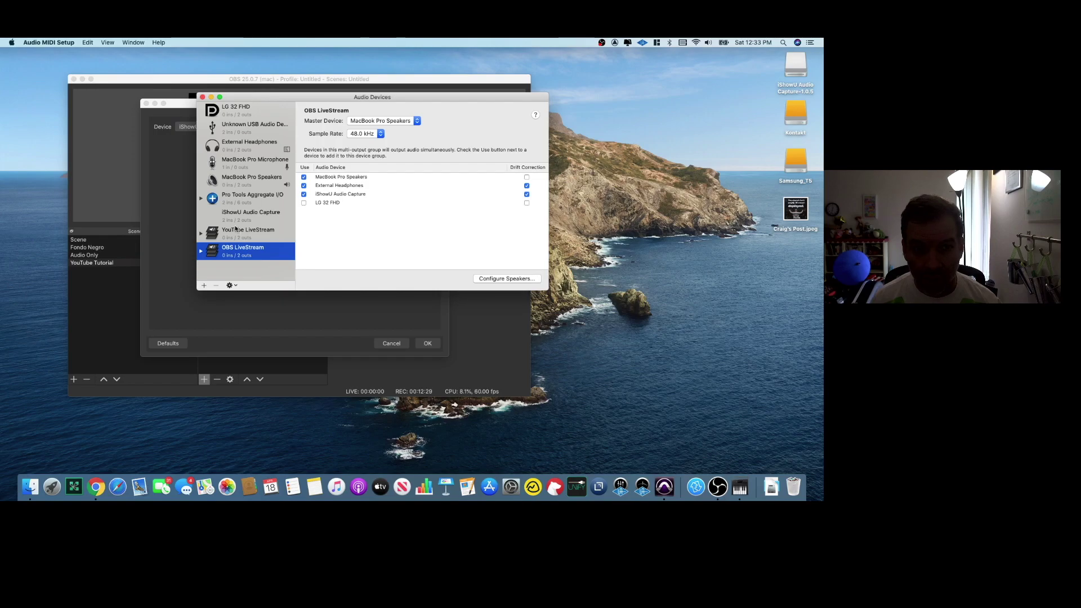
pyautogui.click(165, 200)
pyautogui.click(199, 126)
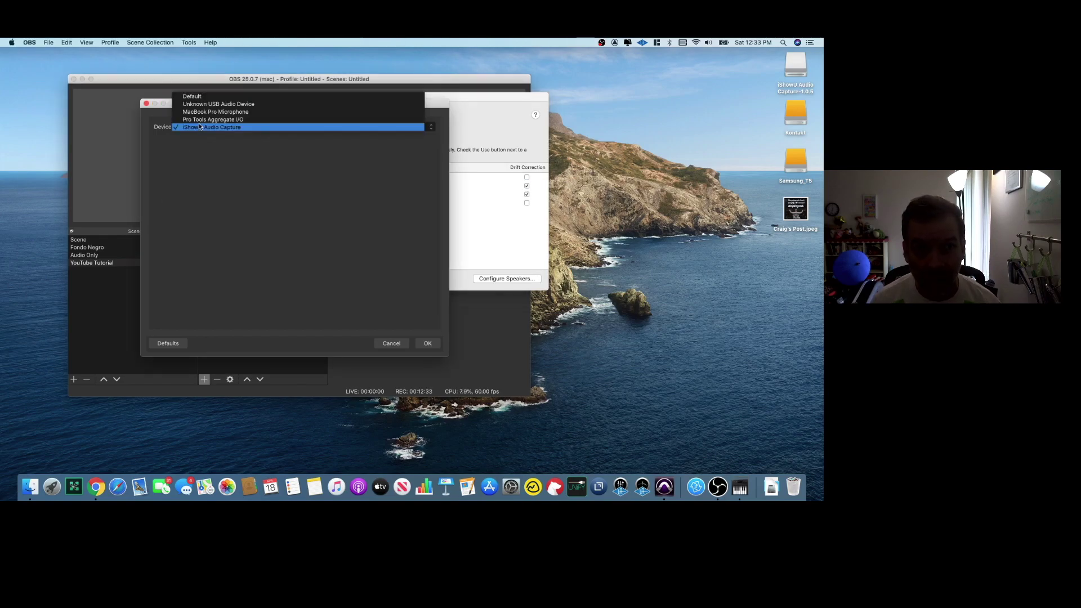
pyautogui.click(202, 127)
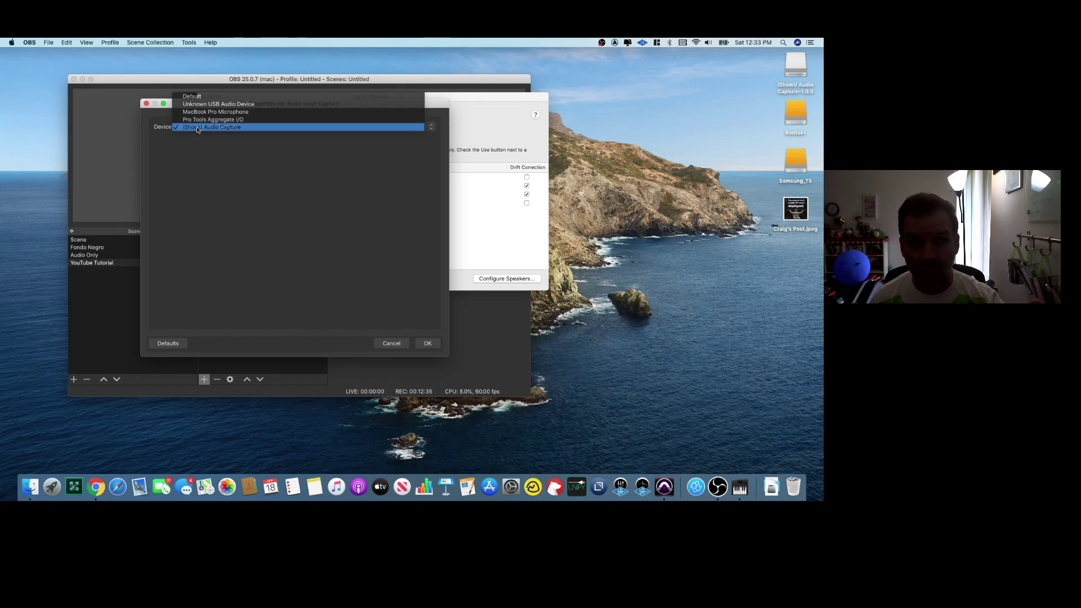
pyautogui.click(427, 343)
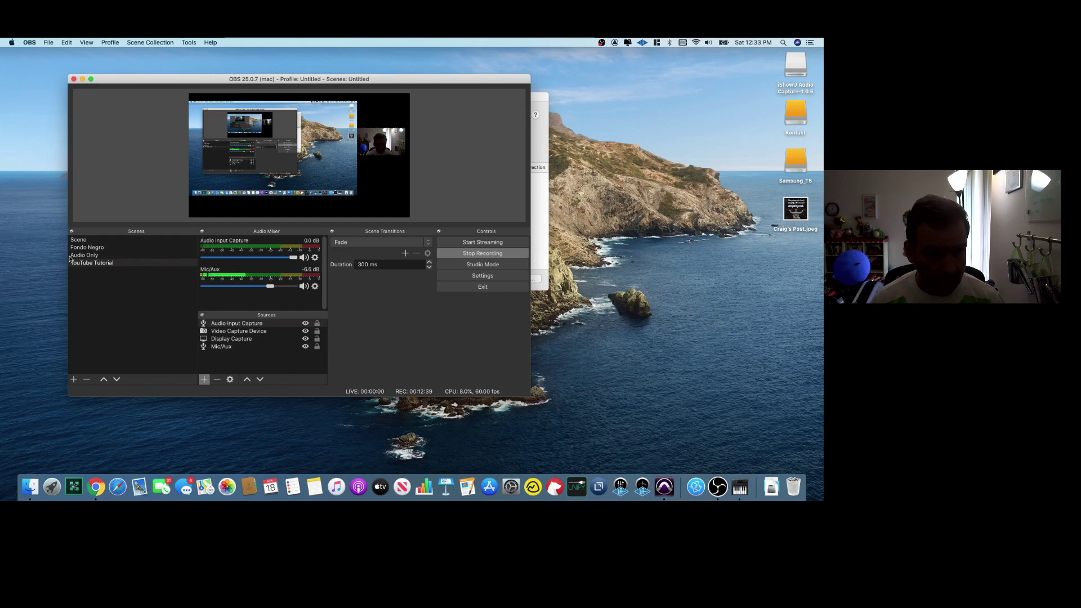
# Step: Switch to the scene named Scene and recheck that Audio Input Capture uses iShowU Audio Capture
pyautogui.click(79, 241)
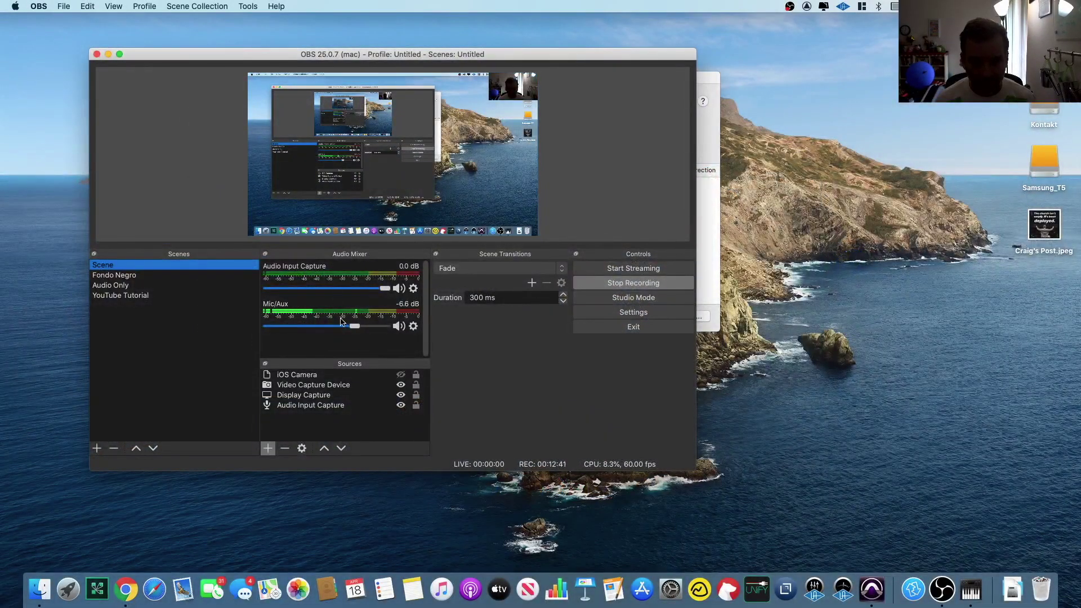
pyautogui.click(413, 288)
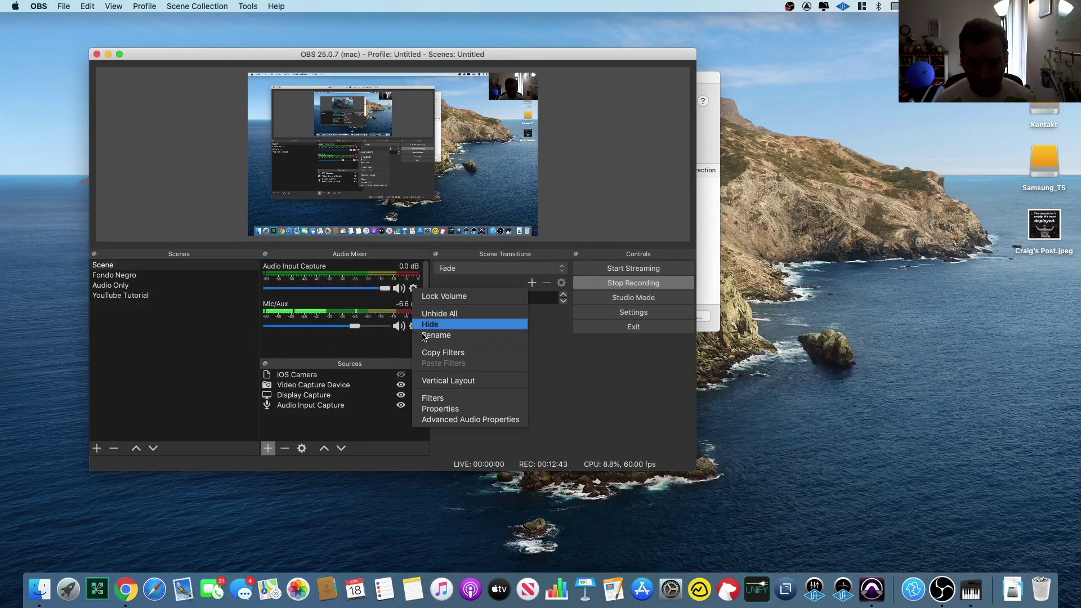
pyautogui.click(434, 409)
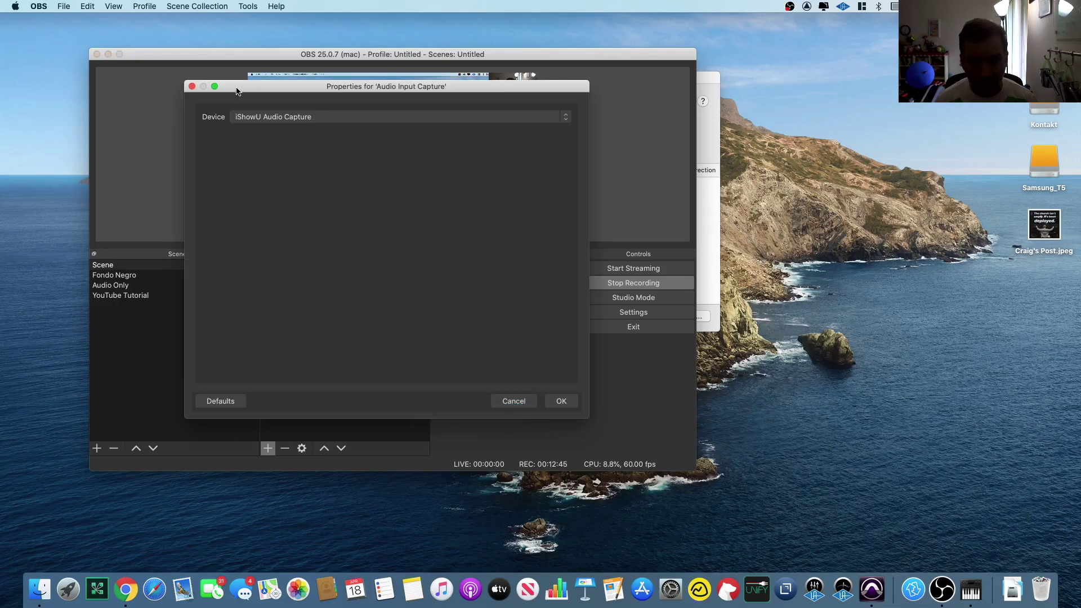
pyautogui.click(565, 403)
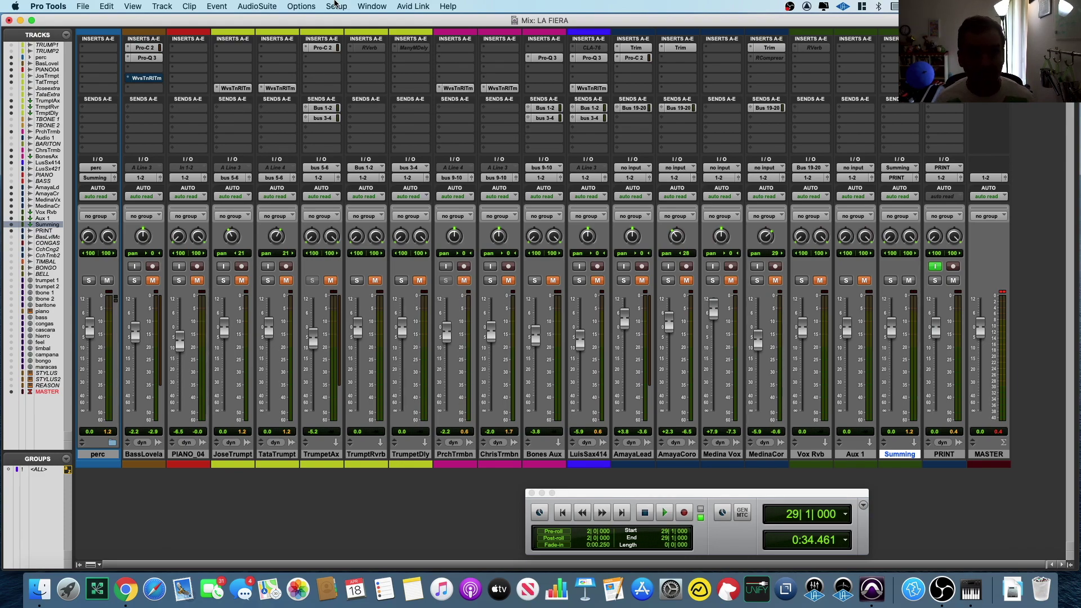
# Step: Set Pro Tools' playback engine to OBS LiveStream, saving the session and declining missing AAX plug-ins
pyautogui.click(336, 5)
pyautogui.click(340, 32)
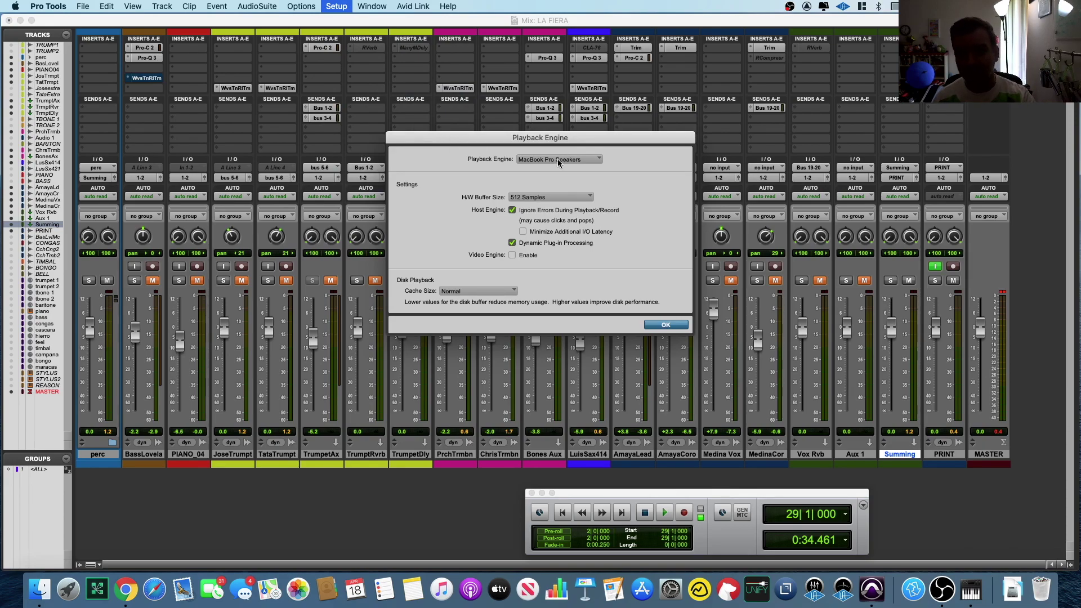
pyautogui.click(600, 162)
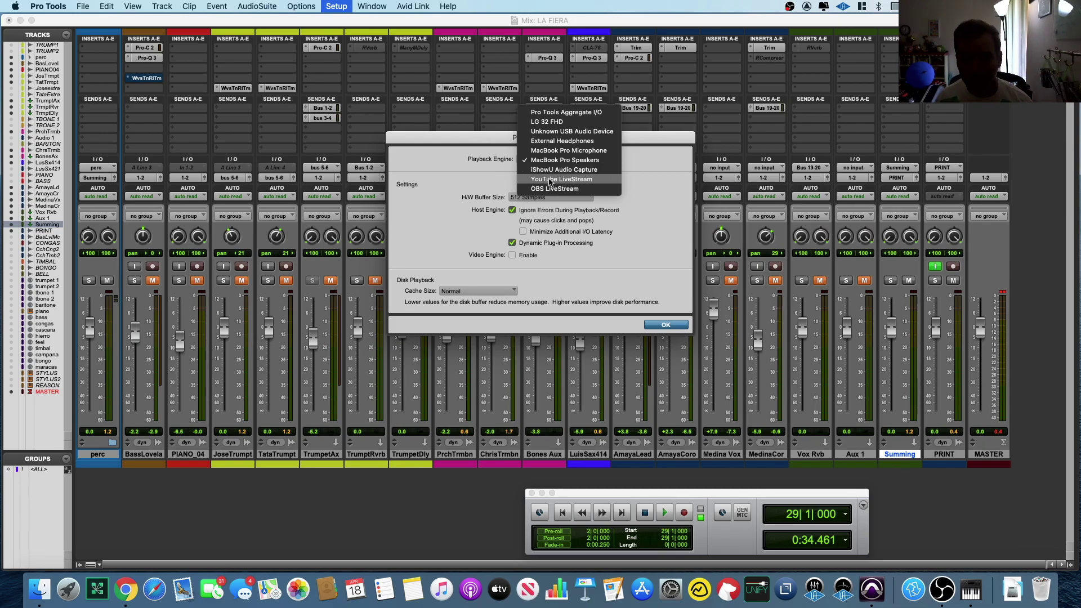
pyautogui.click(549, 189)
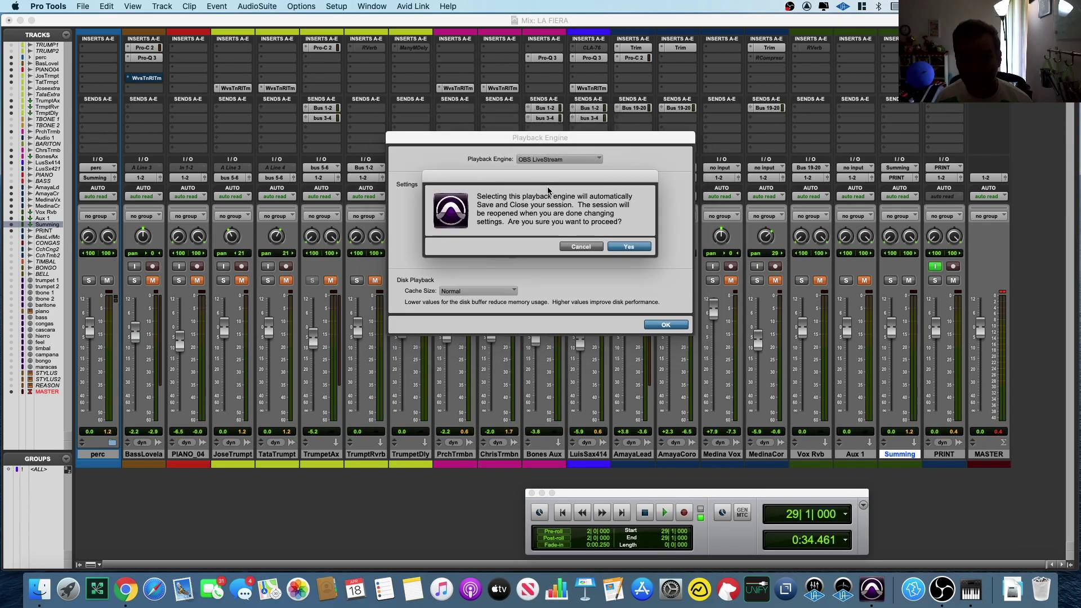
pyautogui.click(625, 247)
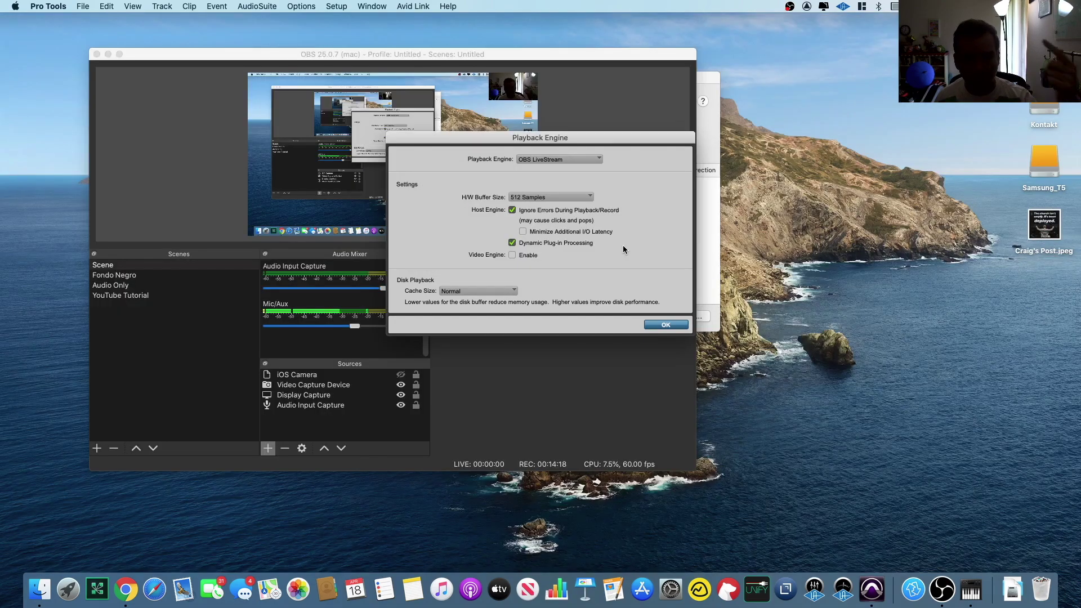
pyautogui.click(672, 326)
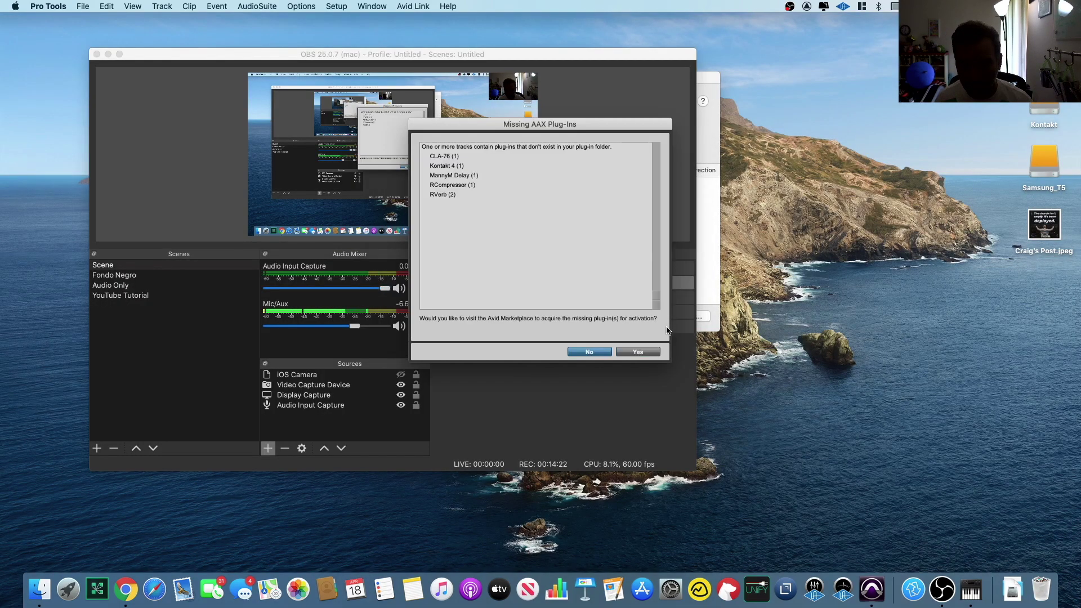
pyautogui.click(591, 351)
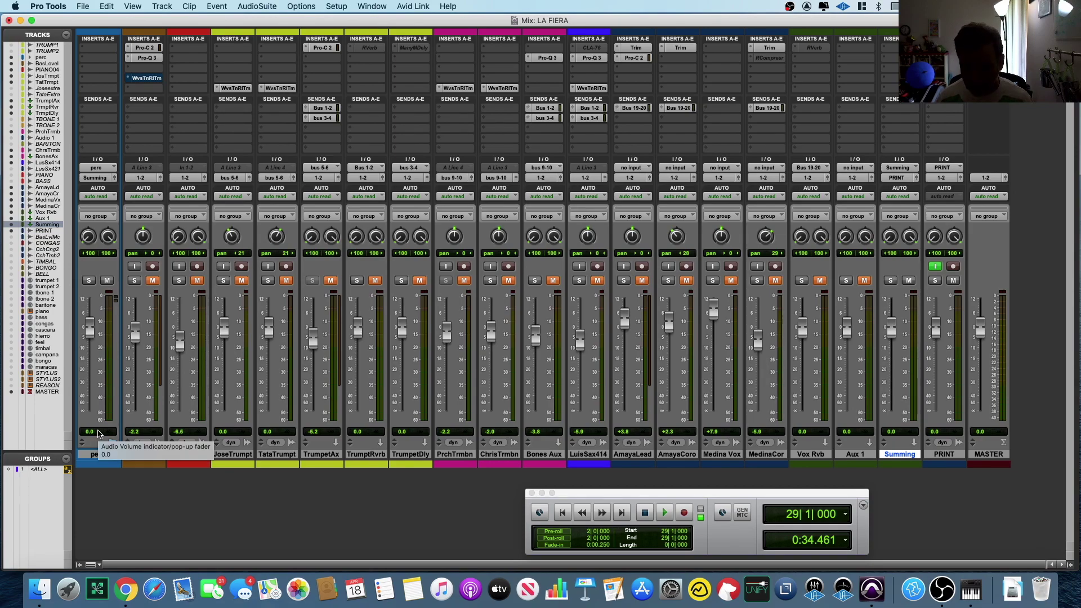
# Step: Lower the Audio Input Capture fader in OBS to -6.6 dB
pyautogui.press('super+equal')
pyautogui.press('super+equal')
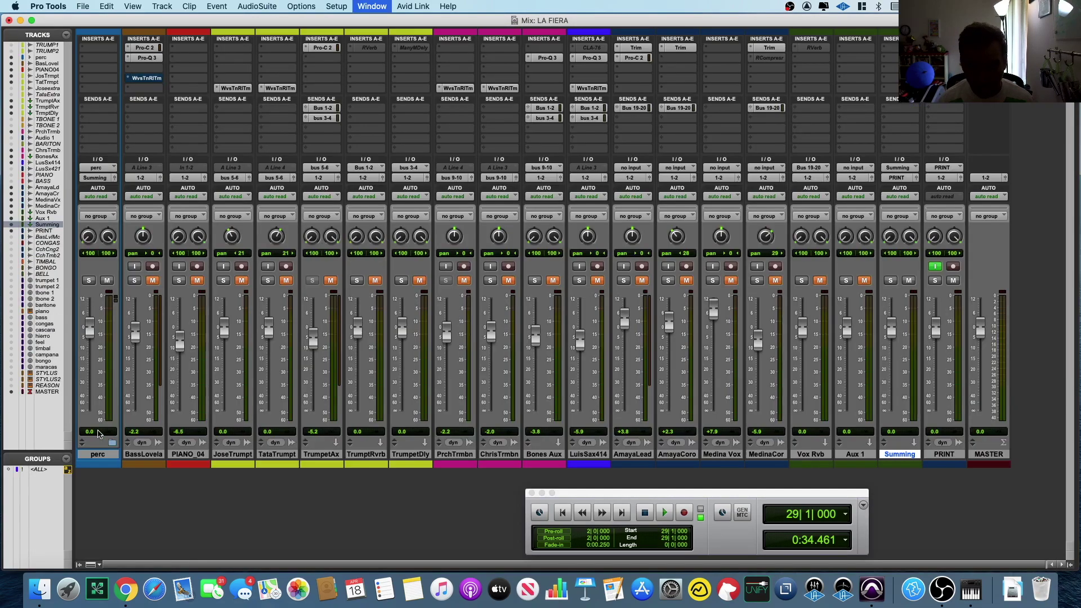
pyautogui.press('super+Tab')
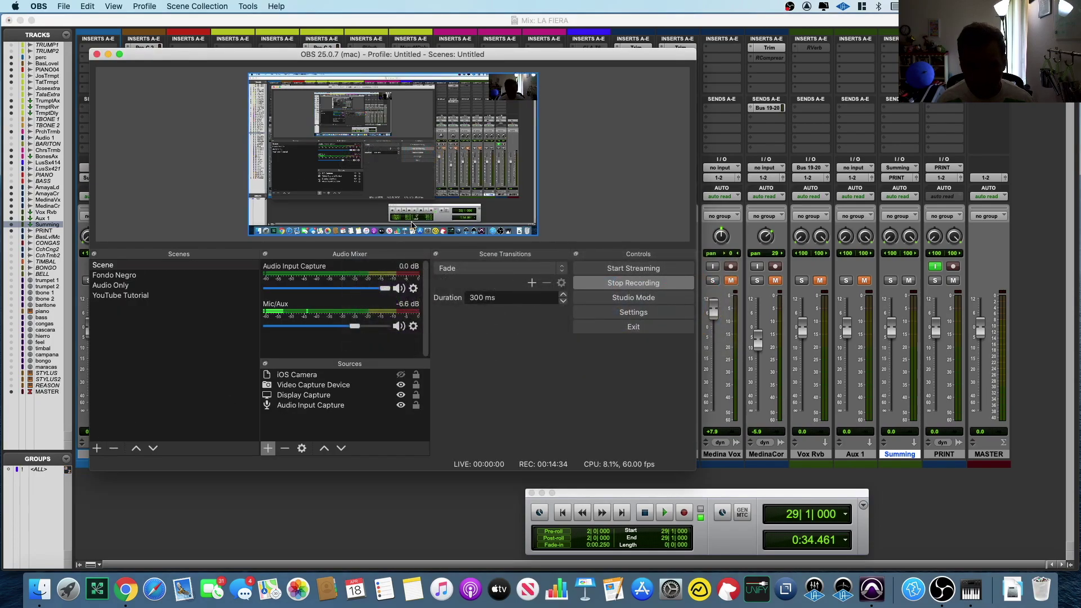
pyautogui.moveTo(385, 289); pyautogui.dragTo(355, 290)
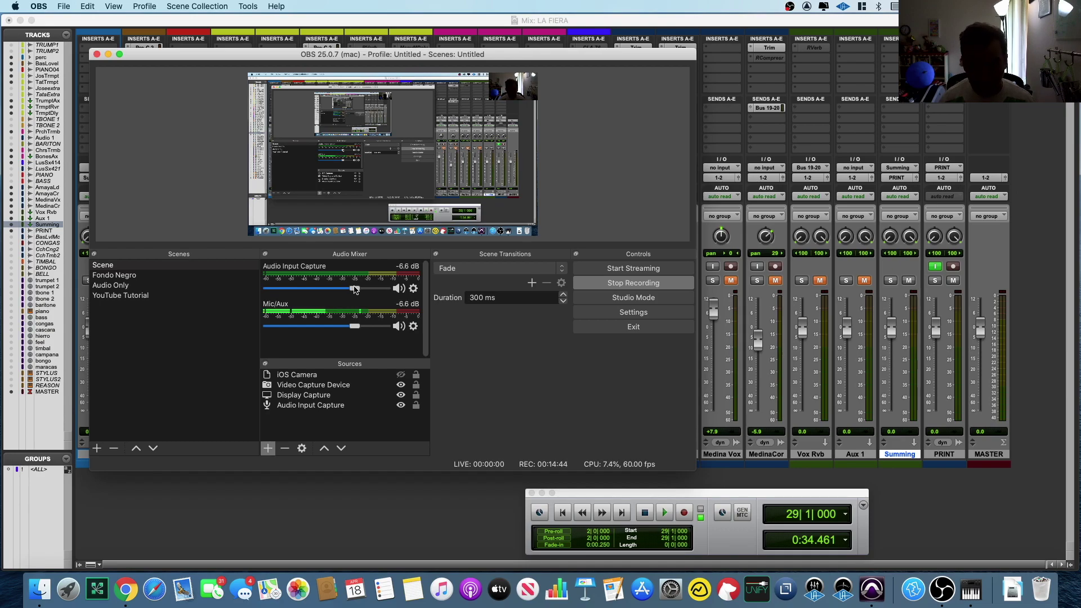
# Step: Start LA FIERA playback in Pro Tools and return to OBS
pyautogui.press('super+Tab')
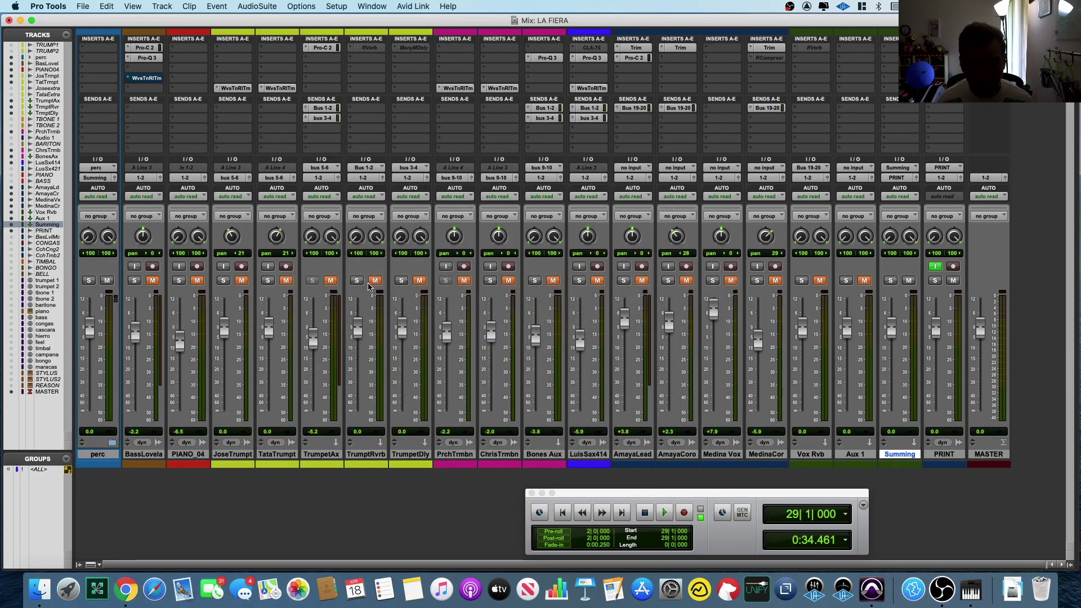
pyautogui.press('space')
pyautogui.press('super+Tab')
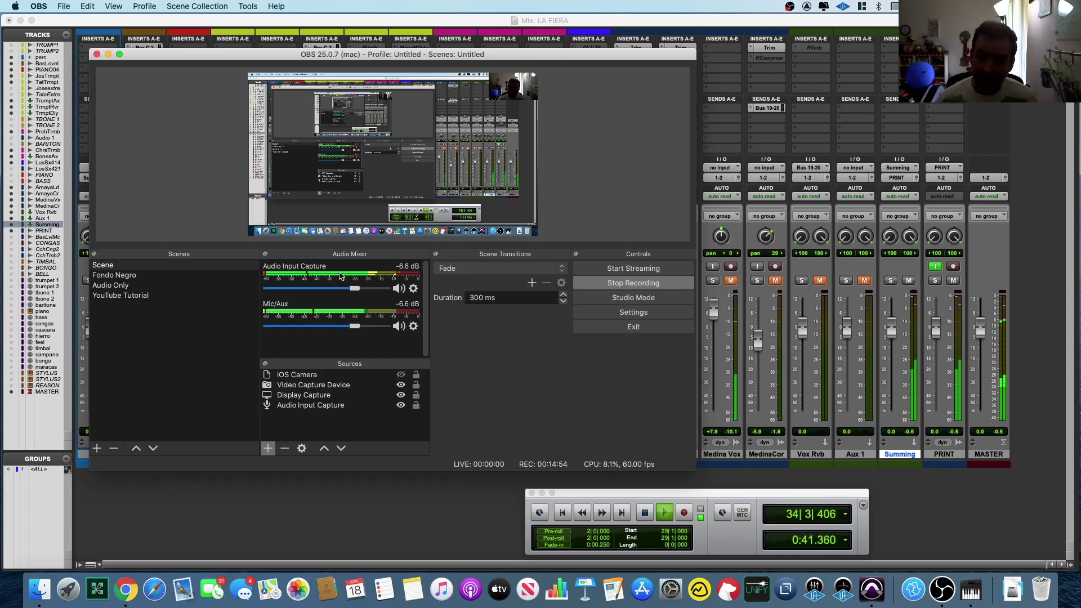
# Step: Mute Audio Input Capture and Mic/Aux, then unmute Audio Input Capture during playback
pyautogui.click(397, 289)
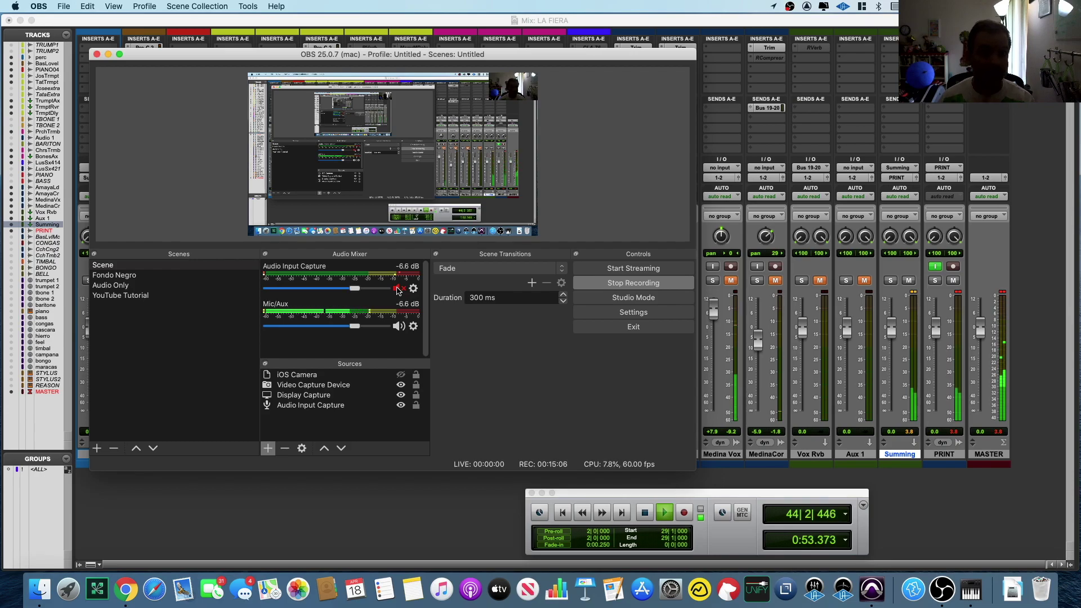
pyautogui.click(399, 325)
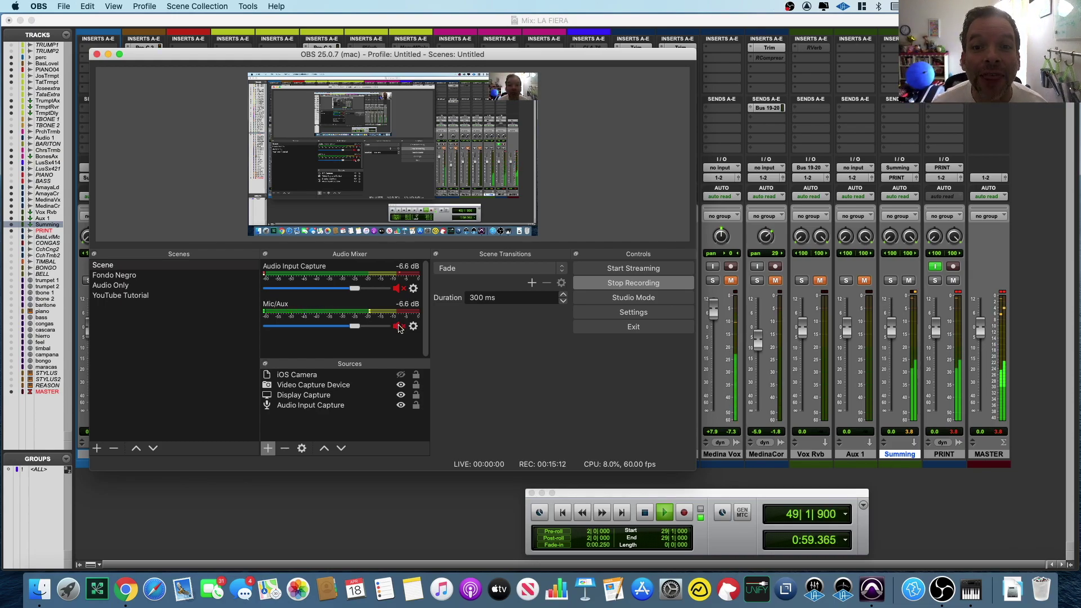
pyautogui.click(398, 290)
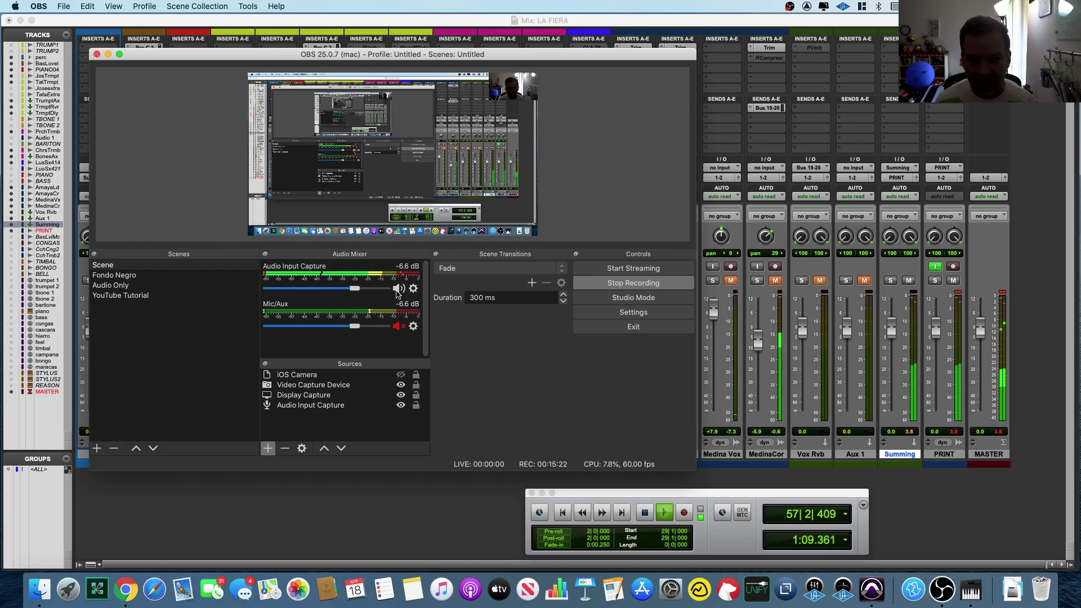
# Step: Stop Pro Tools playback, unmute Mic/Aux, and bring Pro Tools to the front
pyautogui.press('super+Tab')
pyautogui.press('space')
pyautogui.press('super+Tab')
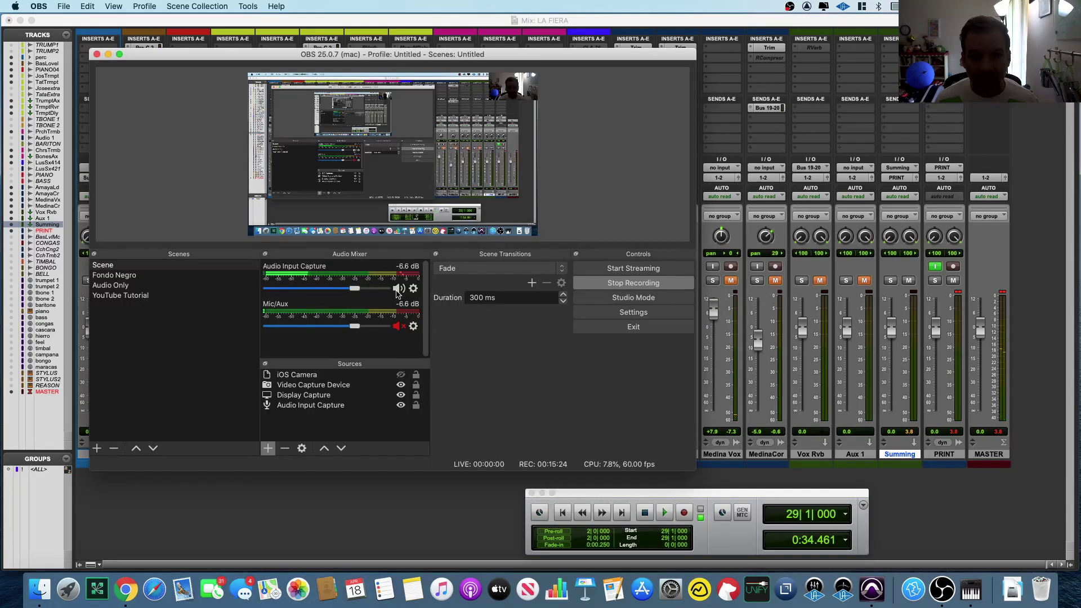
pyautogui.click(398, 326)
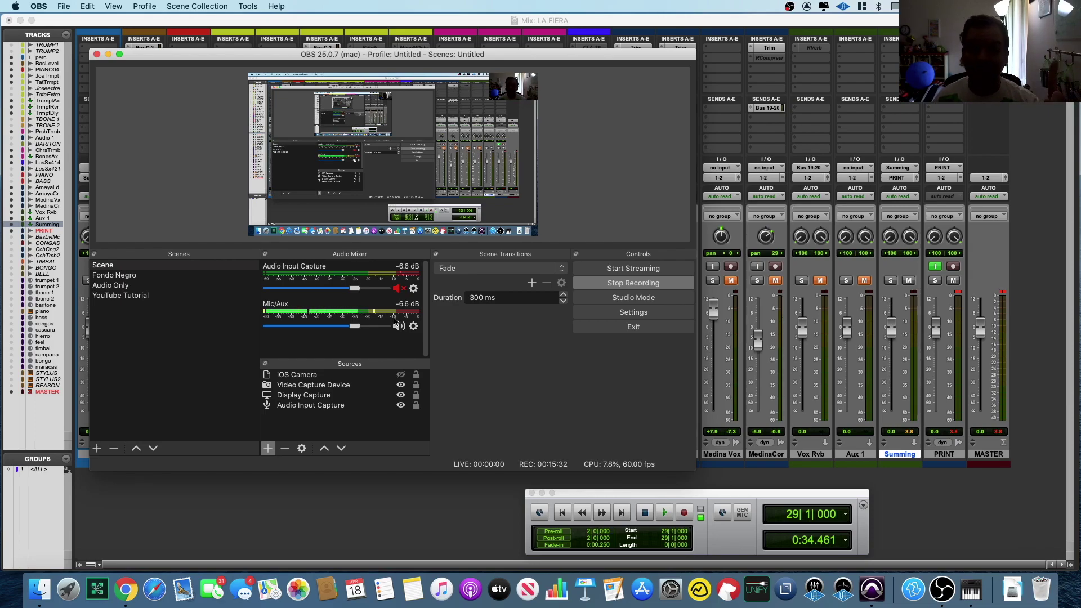
pyautogui.click(406, 23)
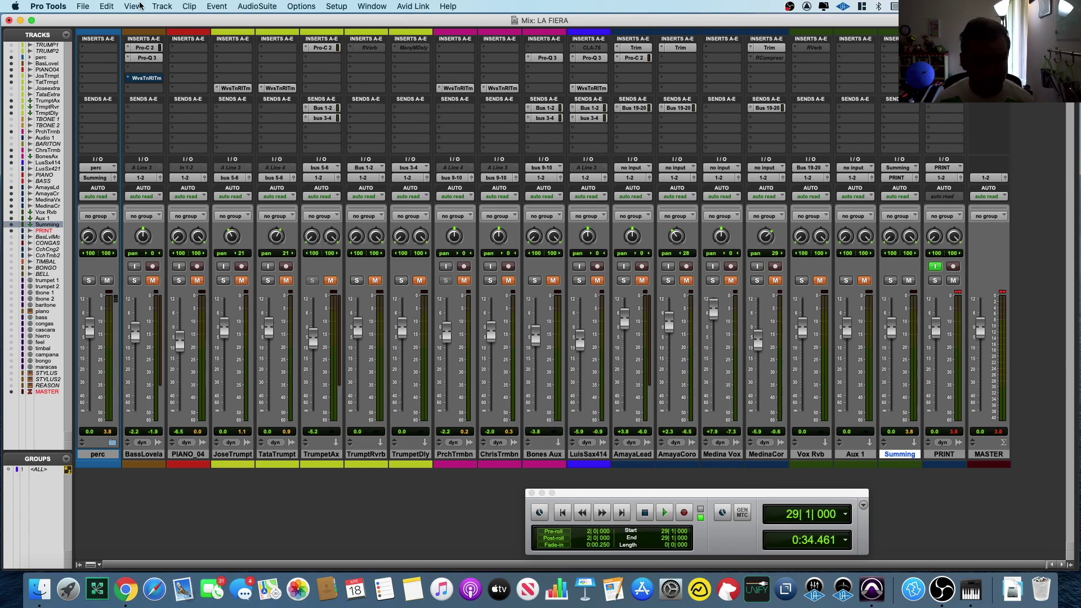
# Step: Hide Pro Tools and launch Ableton Live by searching 'live' in Spotlight
pyautogui.click(49, 5)
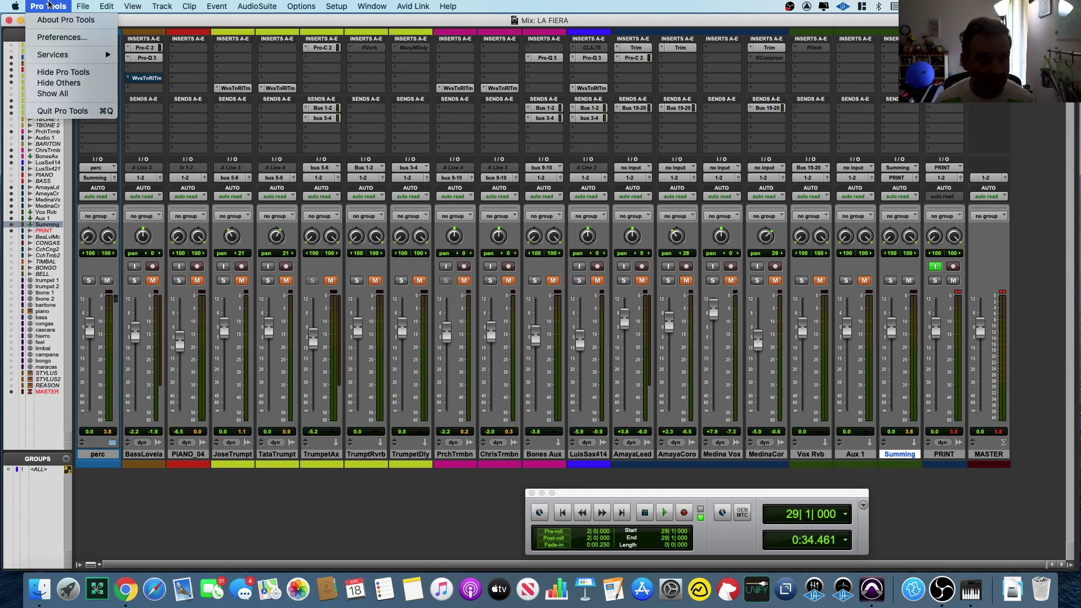
pyautogui.click(355, 184)
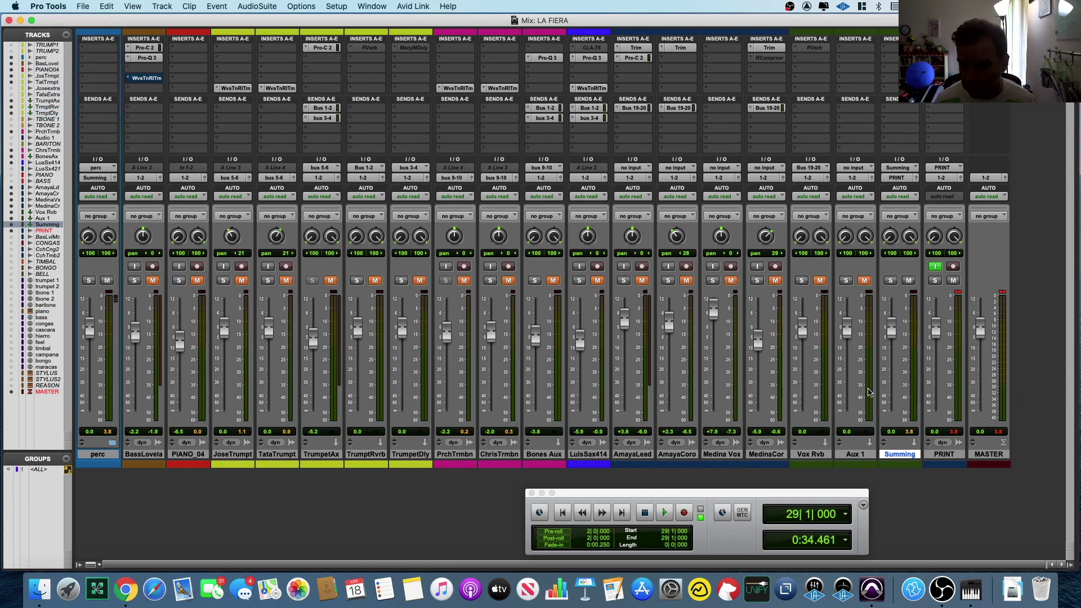
pyautogui.press('cmd+h')
pyautogui.press('cmd+space')
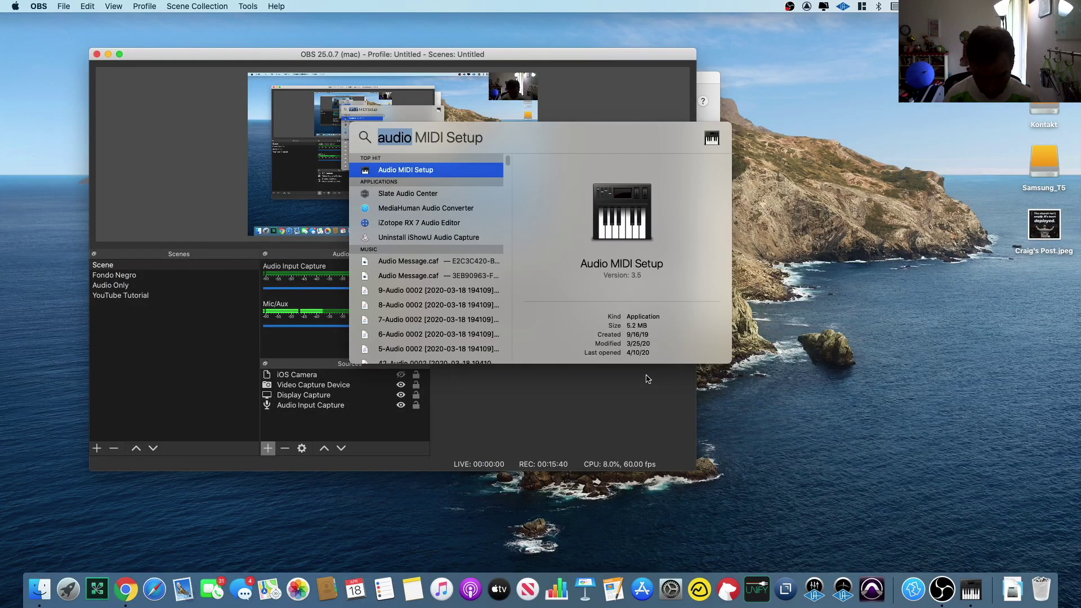
pyautogui.write('live')
pyautogui.press('Return')
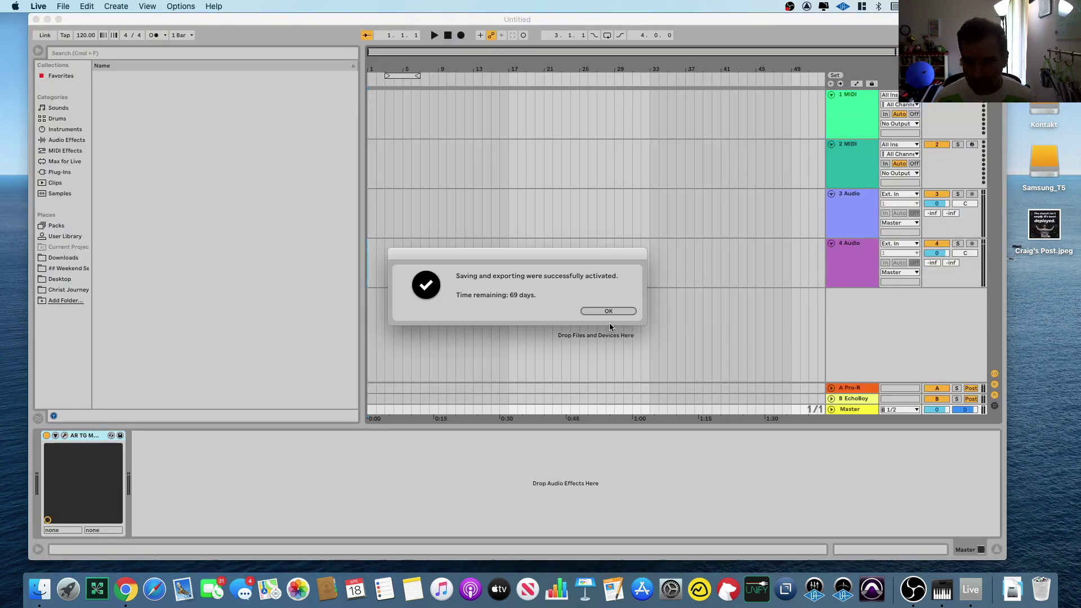
# Step: Dismiss the activation notice and set Live's audio output device to OBS LiveStream
pyautogui.click(608, 311)
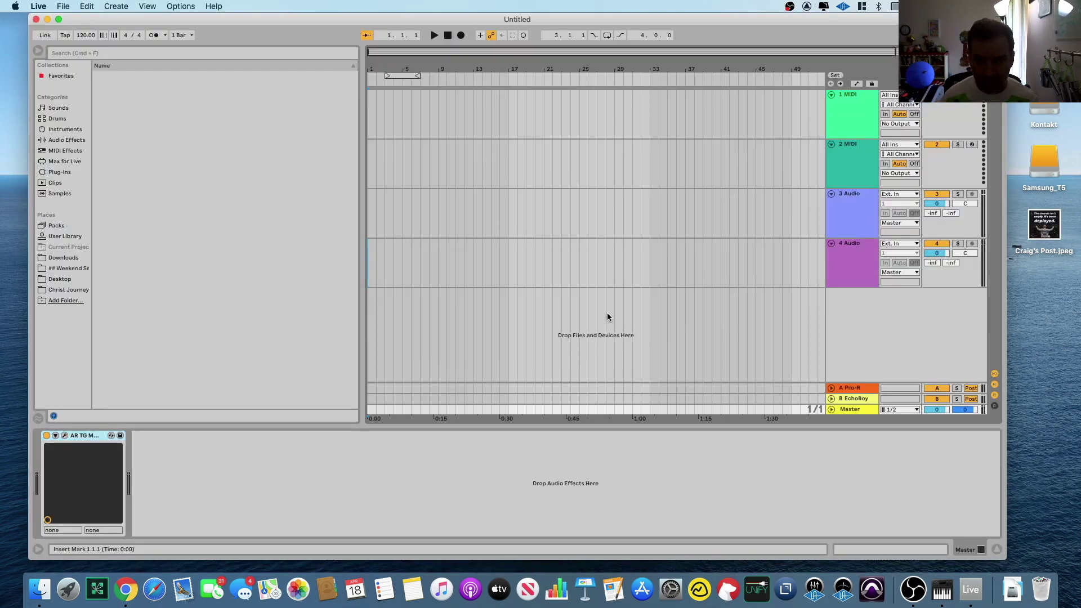
pyautogui.press('super+comma')
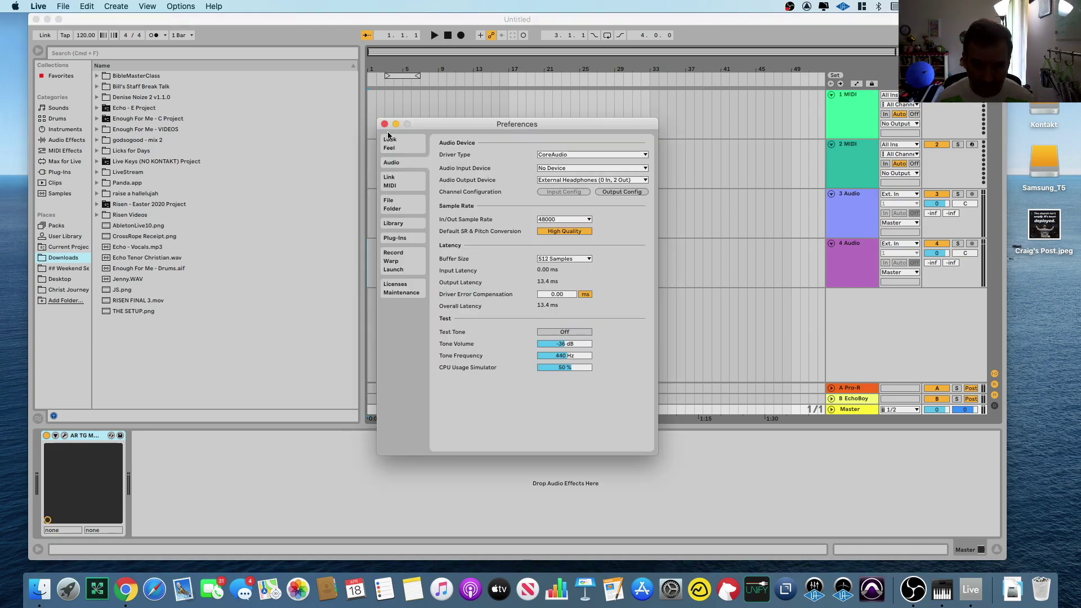
pyautogui.click(559, 180)
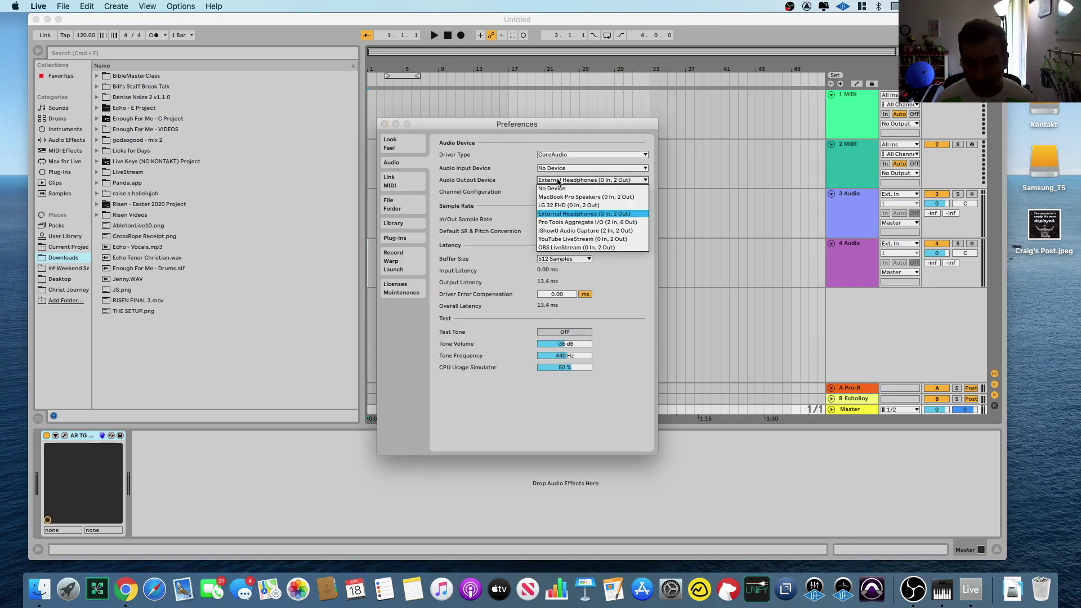
pyautogui.click(561, 248)
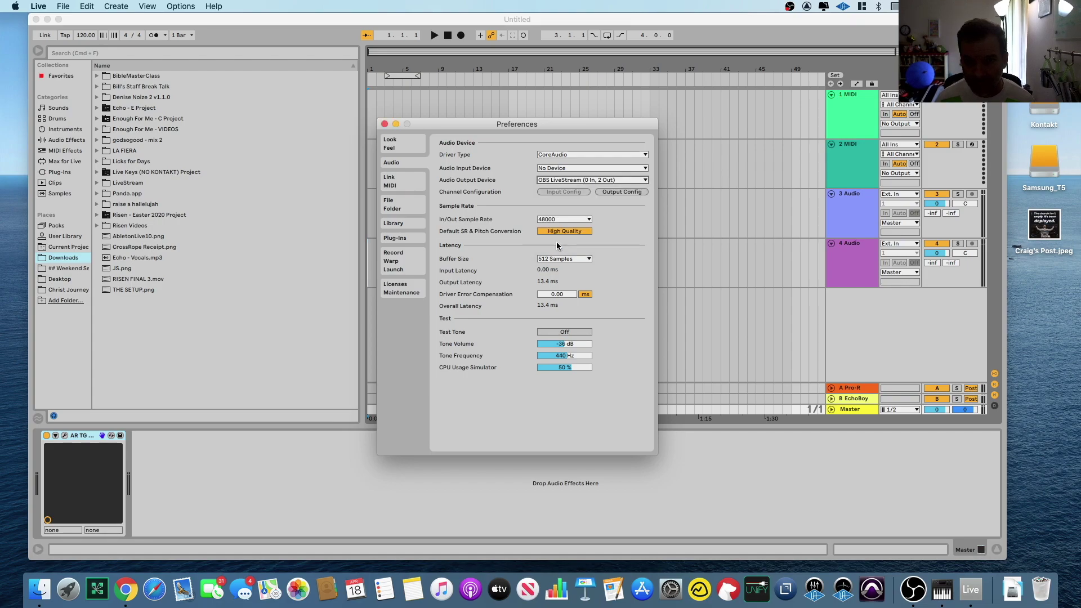
pyautogui.click(384, 123)
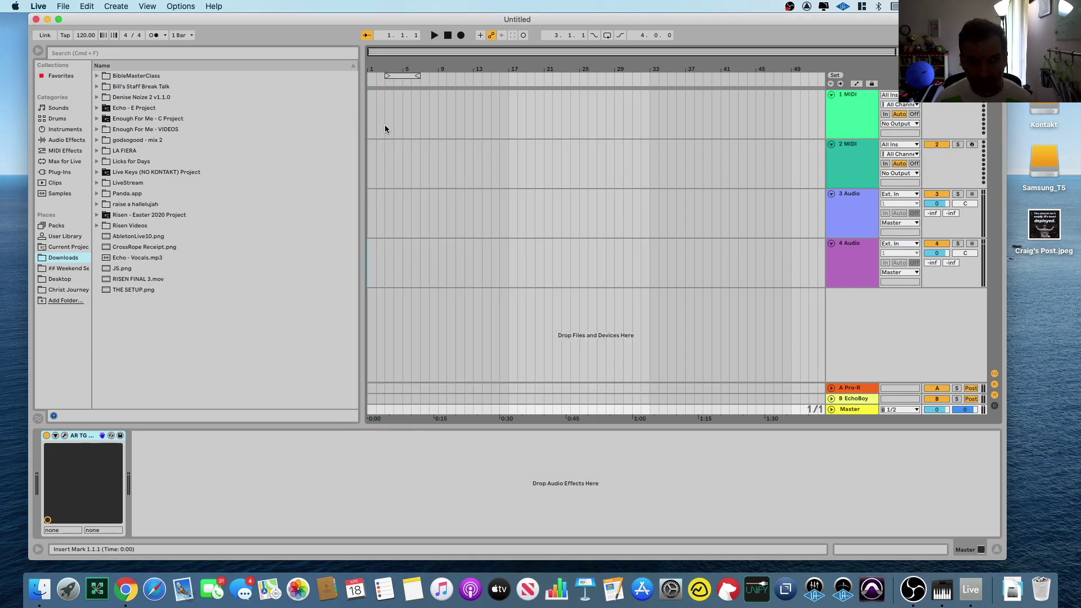
# Step: Open the recent set Enough For Me - C.als
pyautogui.click(63, 6)
pyautogui.moveTo(75, 42)
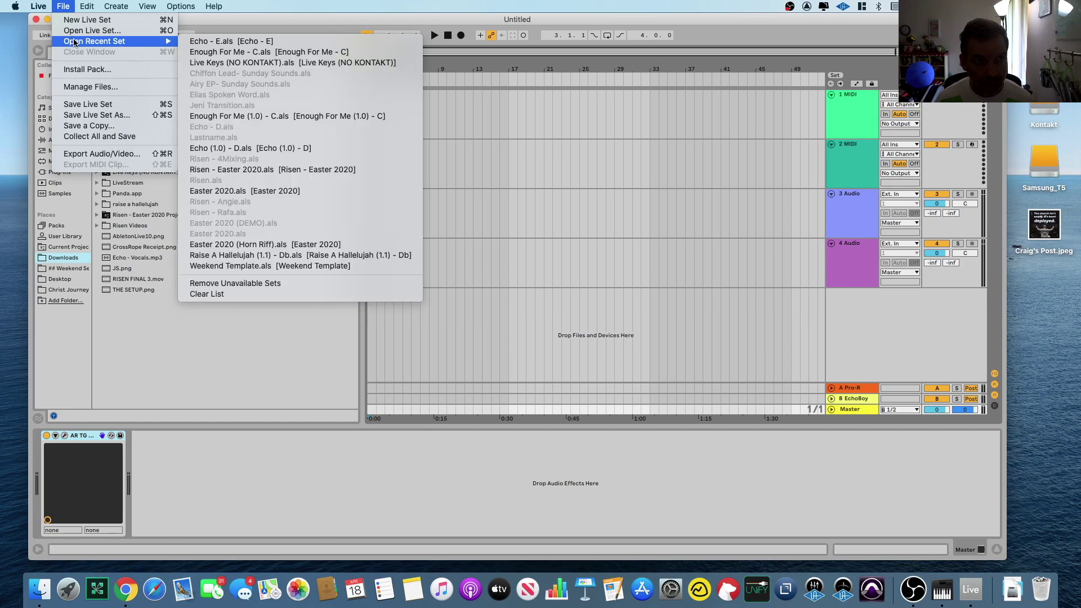
pyautogui.click(235, 51)
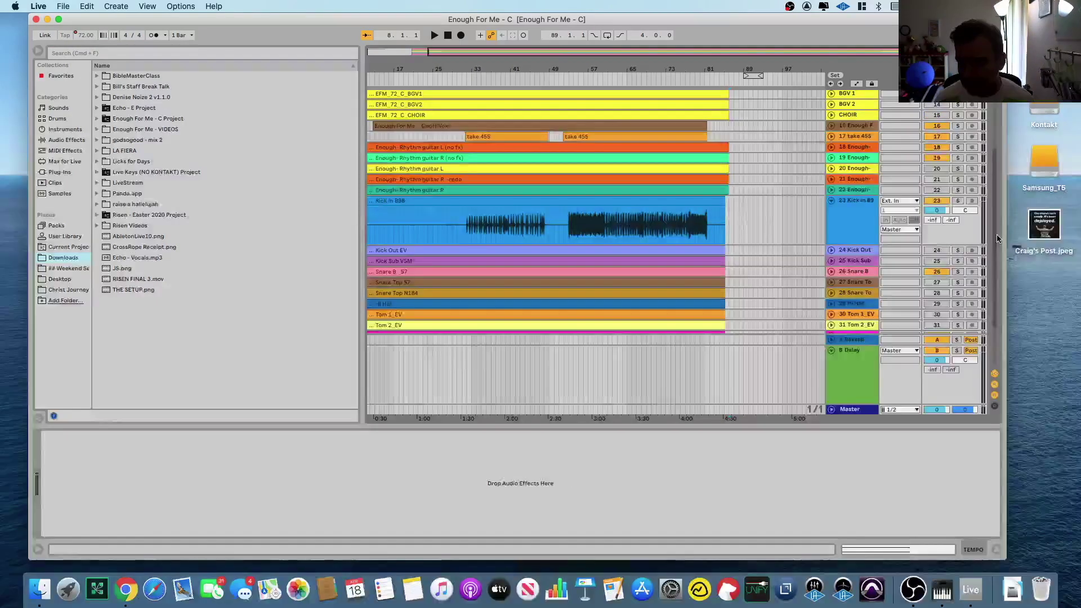
# Step: Solo the Kick in B98, Snare B, Tom 1, Tom 2, Over L and Over R tracks
pyautogui.click(958, 201)
pyautogui.click(957, 272)
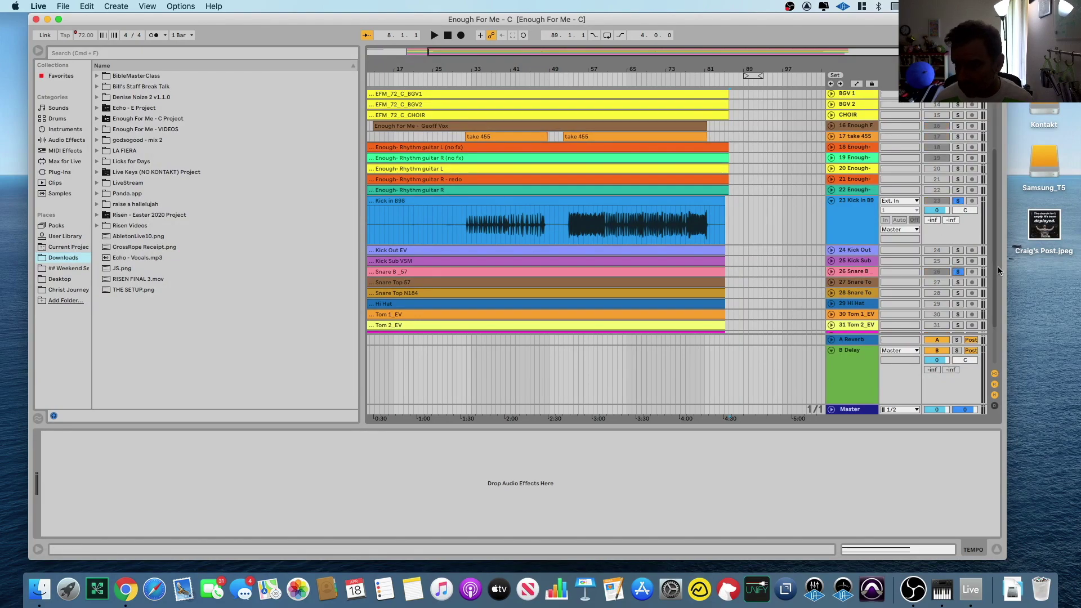
pyautogui.scroll(-5, 998, 271)
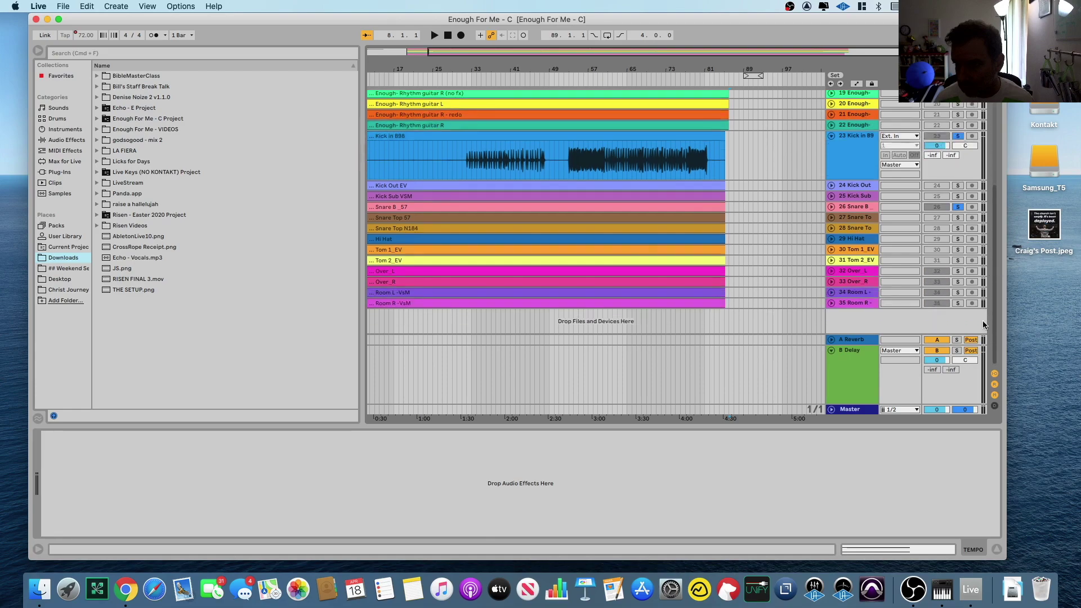
pyautogui.click(958, 249)
pyautogui.click(957, 260)
pyautogui.click(957, 271)
pyautogui.click(957, 282)
# Step: Play the song from bar 55 in the Kick clip and switch to OBS Studio
pyautogui.click(596, 157)
pyautogui.click(577, 158)
pyautogui.press('space')
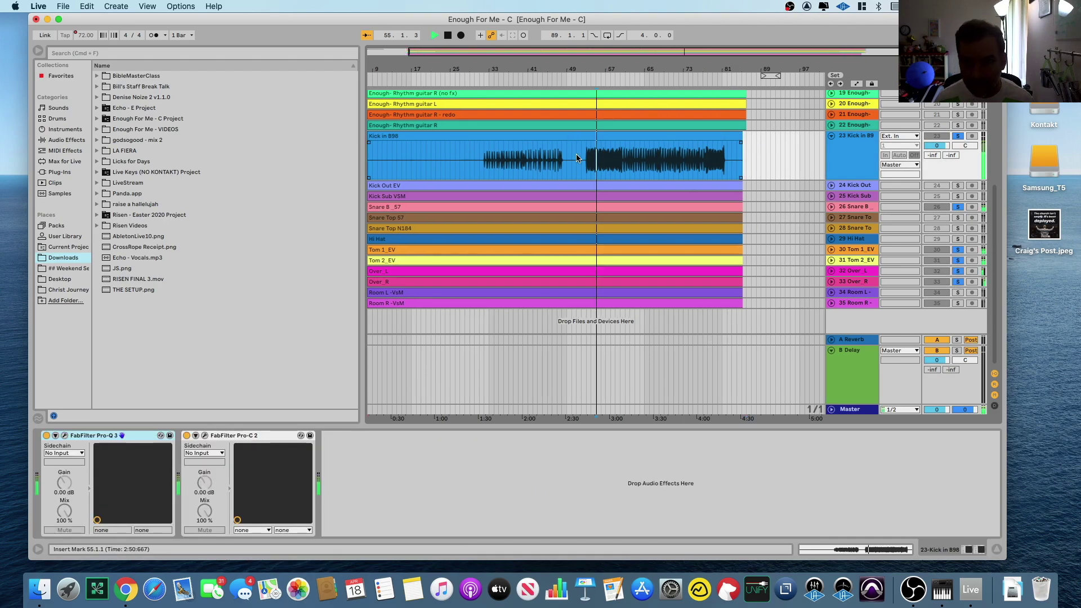
pyautogui.press('super+Tab')
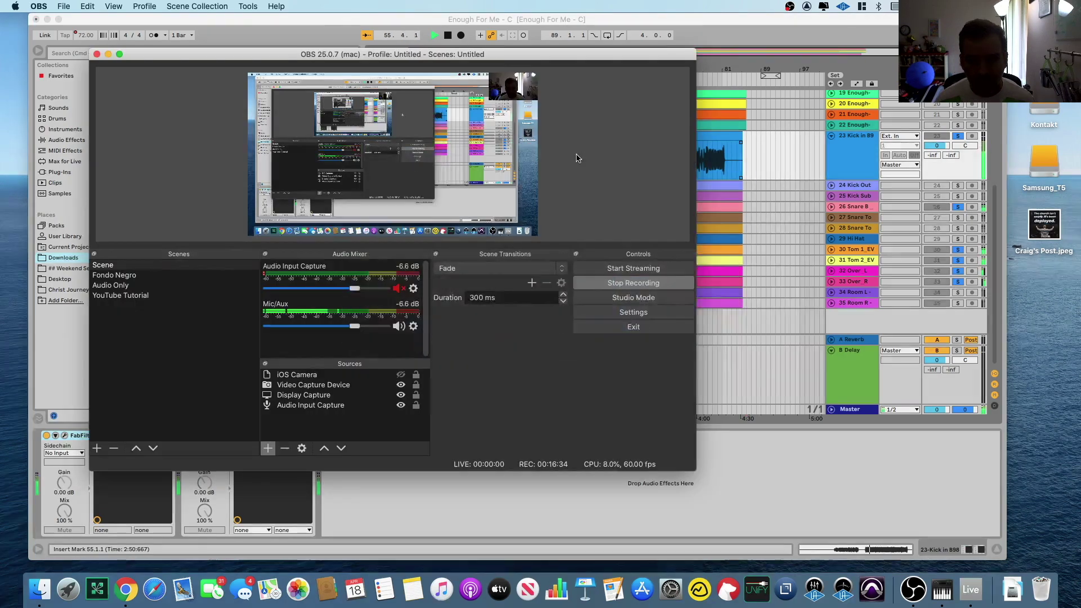
# Step: Test muting Mic/Aux and Audio Input Capture, leave both unmuted, and open Settings
pyautogui.click(395, 326)
pyautogui.click(398, 290)
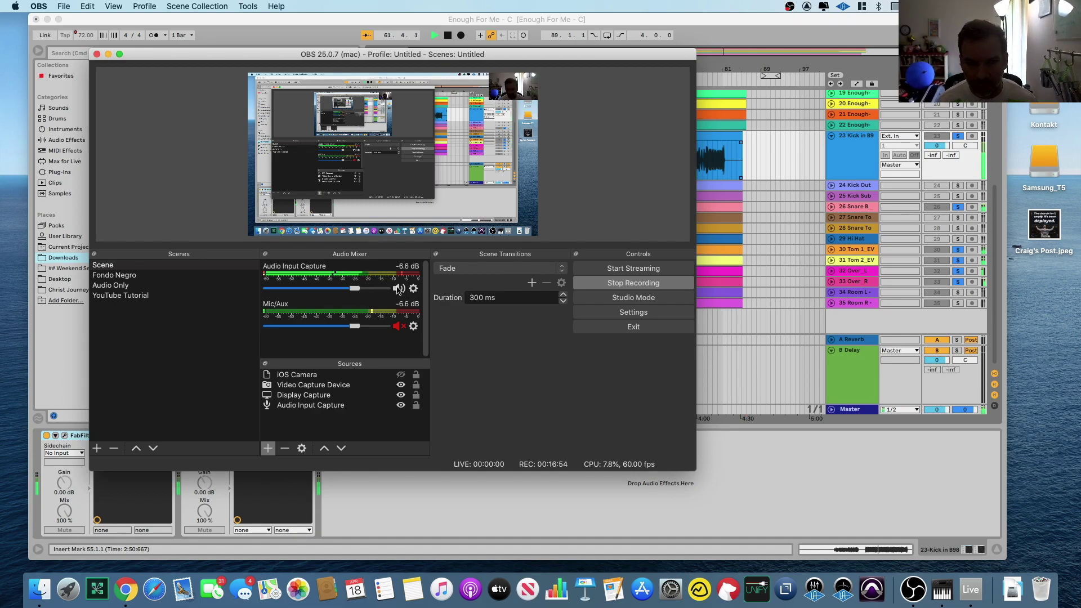
pyautogui.press('super+Tab')
pyautogui.press('super+Tab')
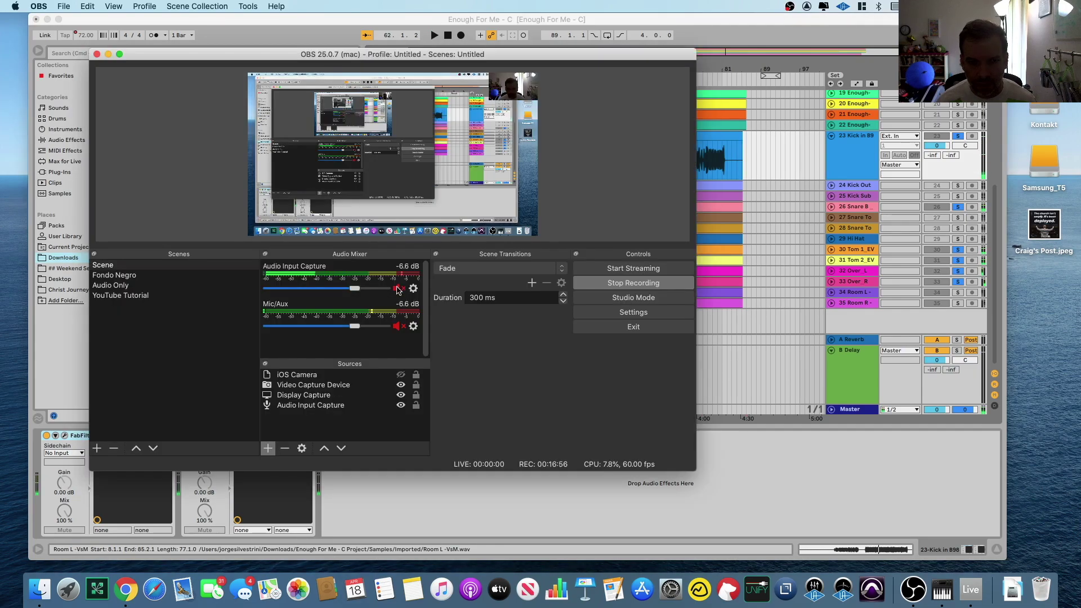
pyautogui.click(397, 288)
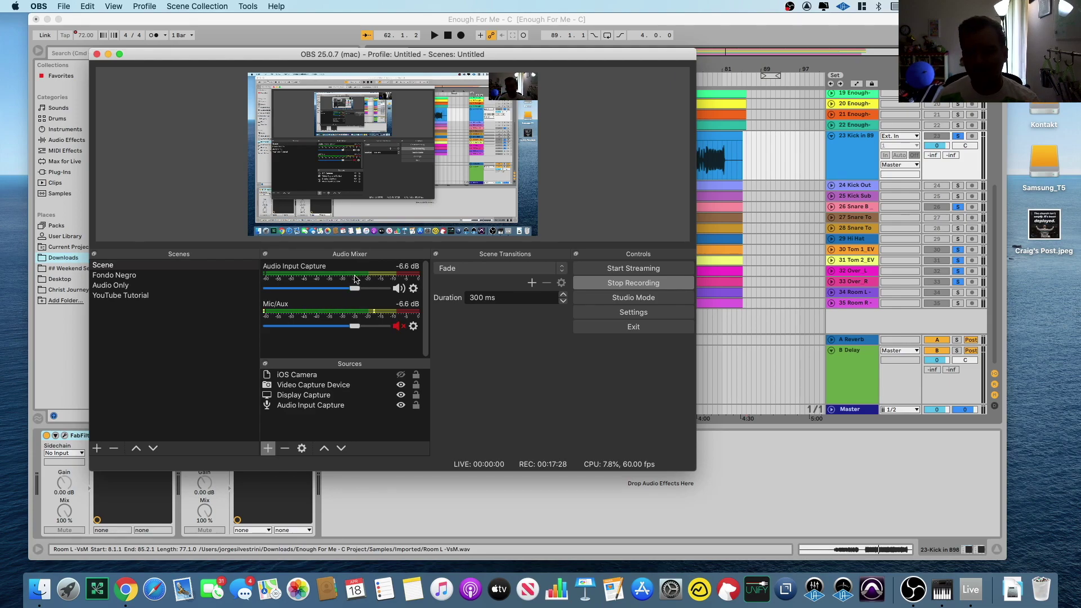
pyautogui.click(399, 327)
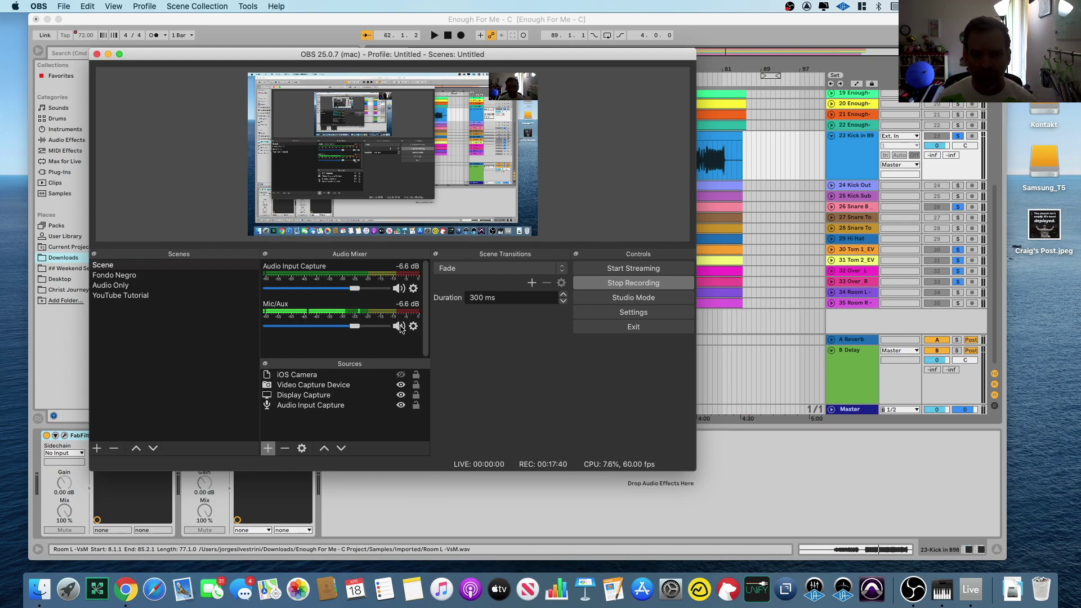
pyautogui.click(619, 313)
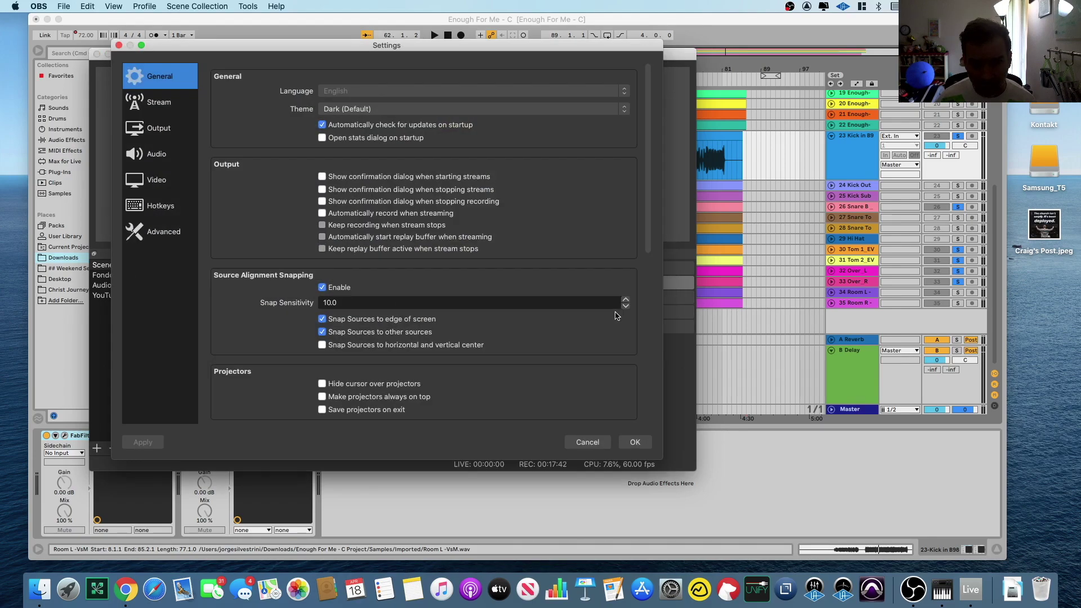
# Step: Assign Space as both the Mic/Aux Mute and Unmute hotkey and confirm with OK
pyautogui.click(153, 205)
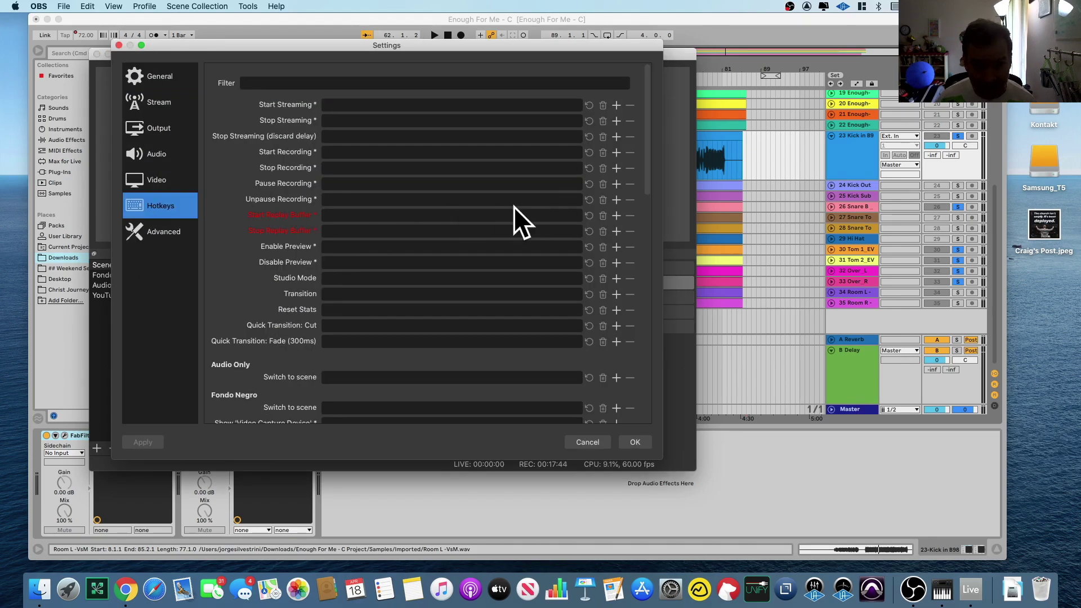
pyautogui.scroll(-10, 622, 236)
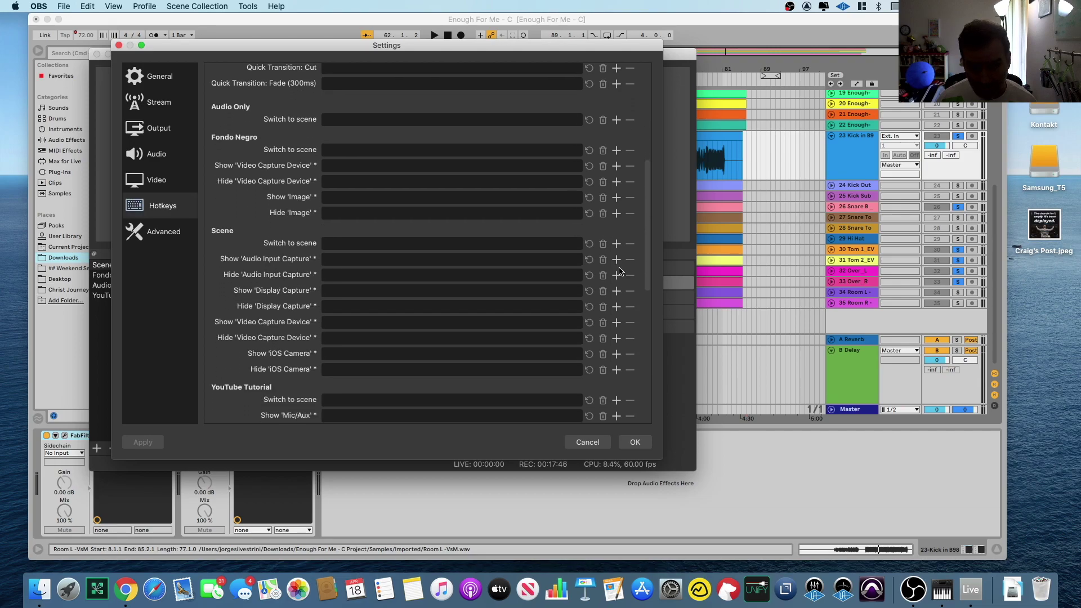
pyautogui.scroll(-10, 620, 285)
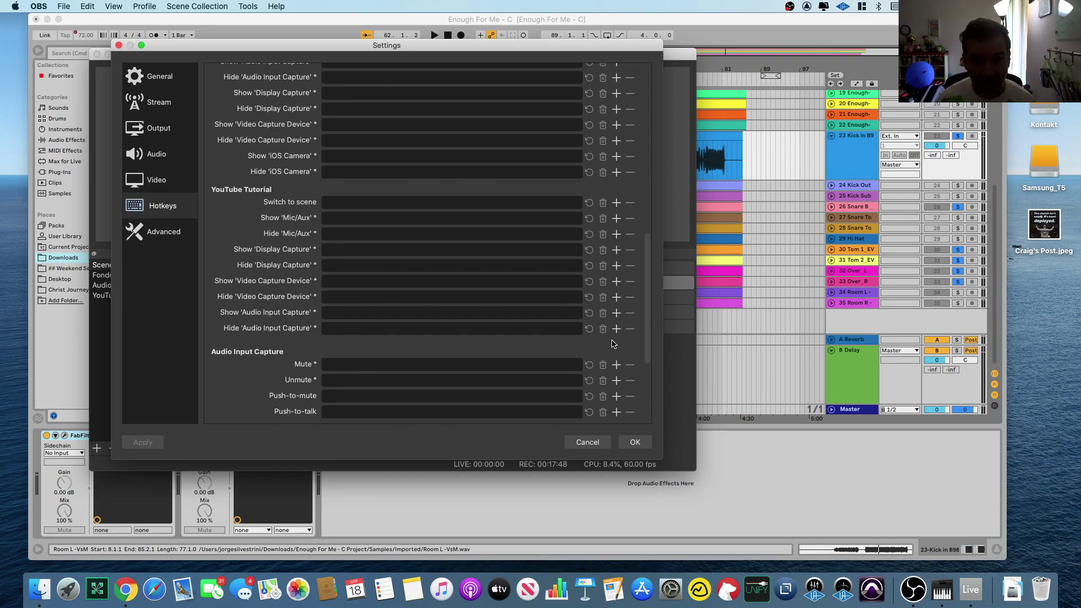
pyautogui.scroll(-5, 615, 358)
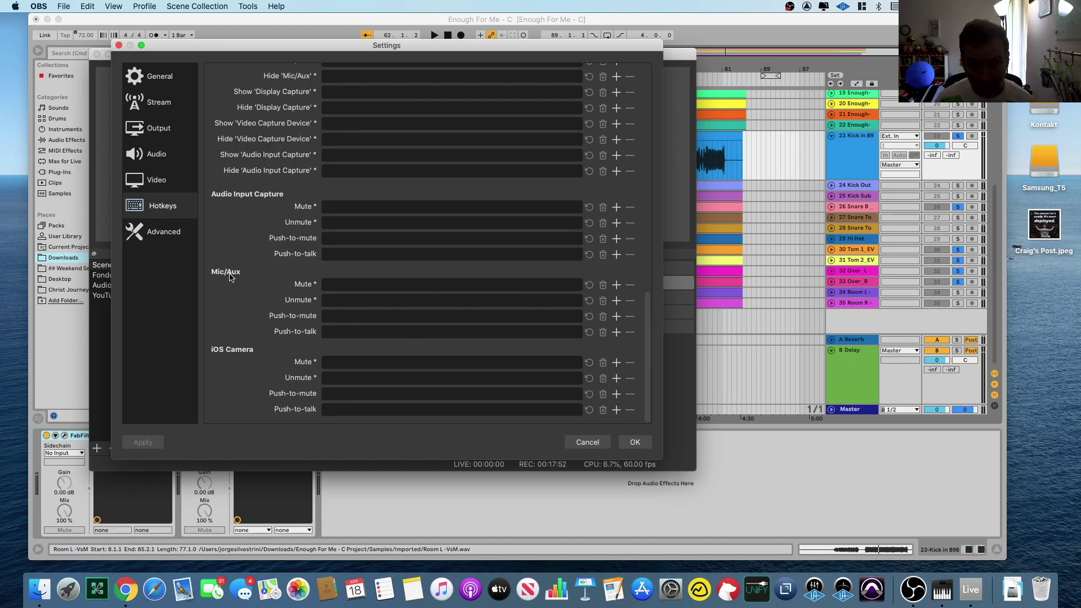
pyautogui.click(349, 290)
pyautogui.press('space')
pyautogui.click(348, 303)
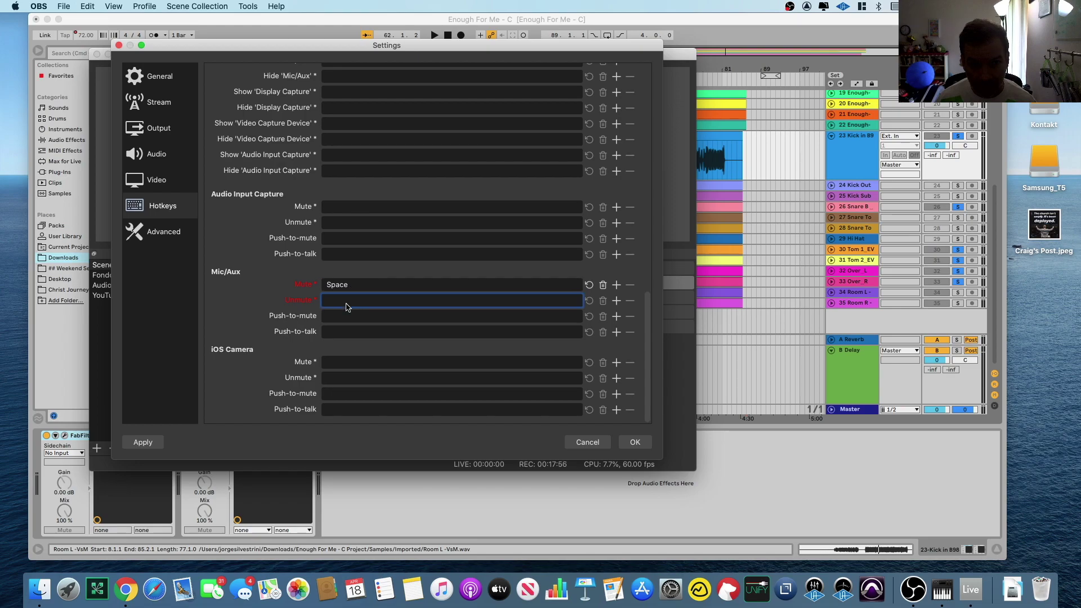
pyautogui.press('space')
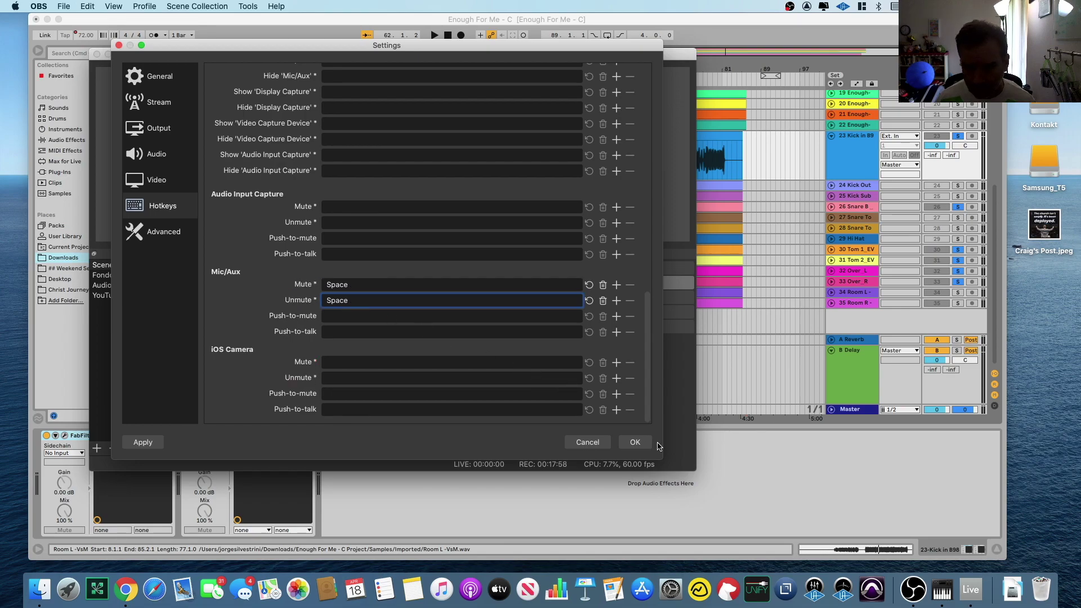
pyautogui.click(634, 442)
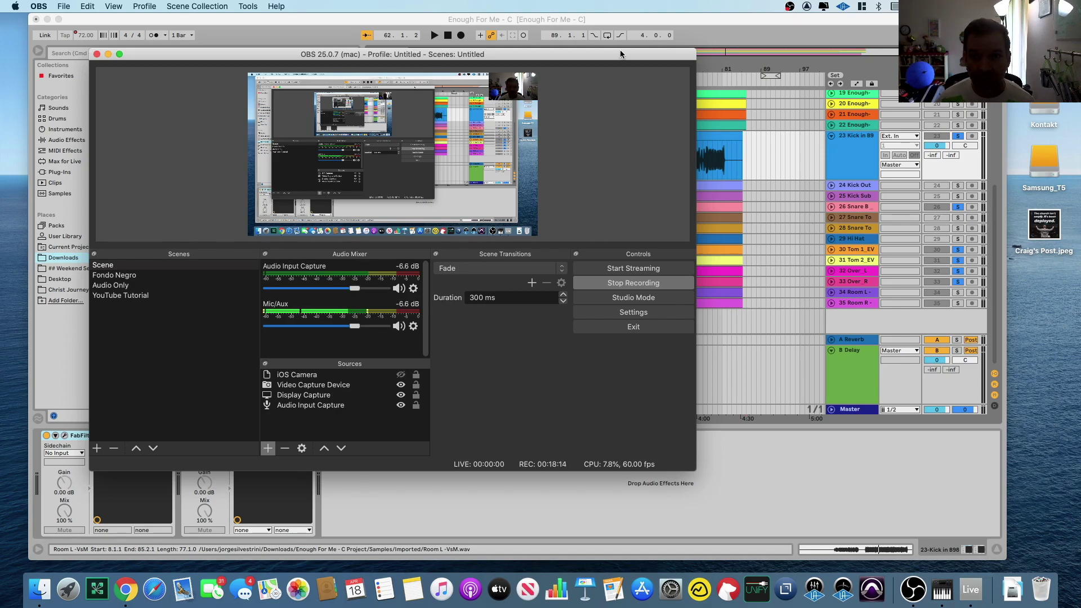
# Step: Arrange Ableton Live beside OBS so the OBS audio mixer stays visible
pyautogui.moveTo(593, 56); pyautogui.dragTo(403, 56)
pyautogui.click(594, 22)
pyautogui.moveTo(594, 23); pyautogui.dragTo(850, 23)
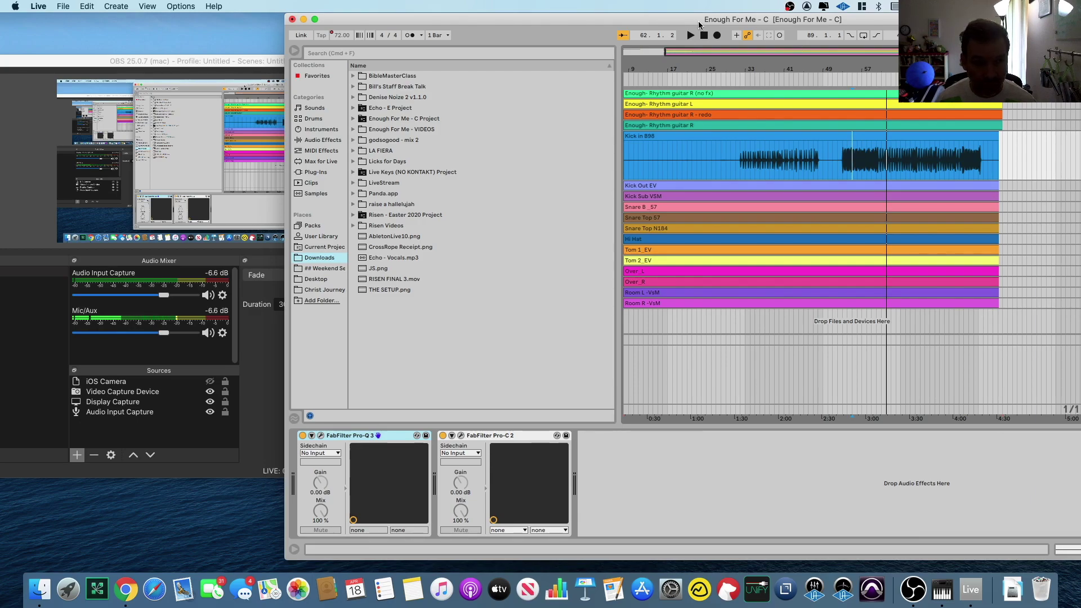
# Step: Press Space in Live to play and mute the mic, then again to stop and unmute
pyautogui.press('space')
pyautogui.click(206, 333)
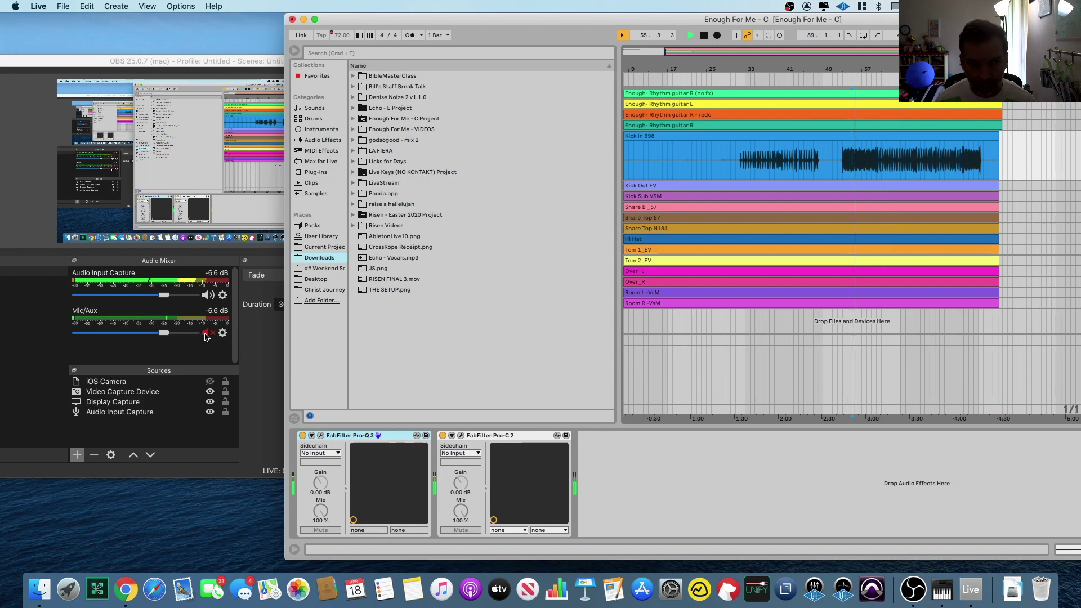
pyautogui.click(206, 333)
pyautogui.press('space')
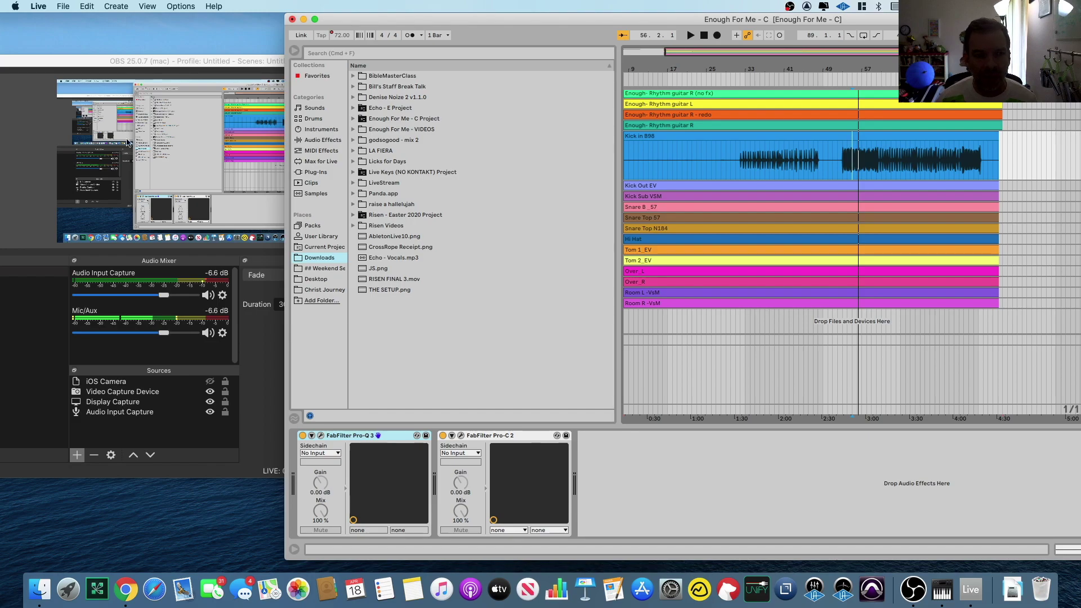
# Step: Move OBS to the right and close the Enough For Me - C song in Live
pyautogui.click(158, 65)
pyautogui.moveTo(158, 65); pyautogui.dragTo(426, 65)
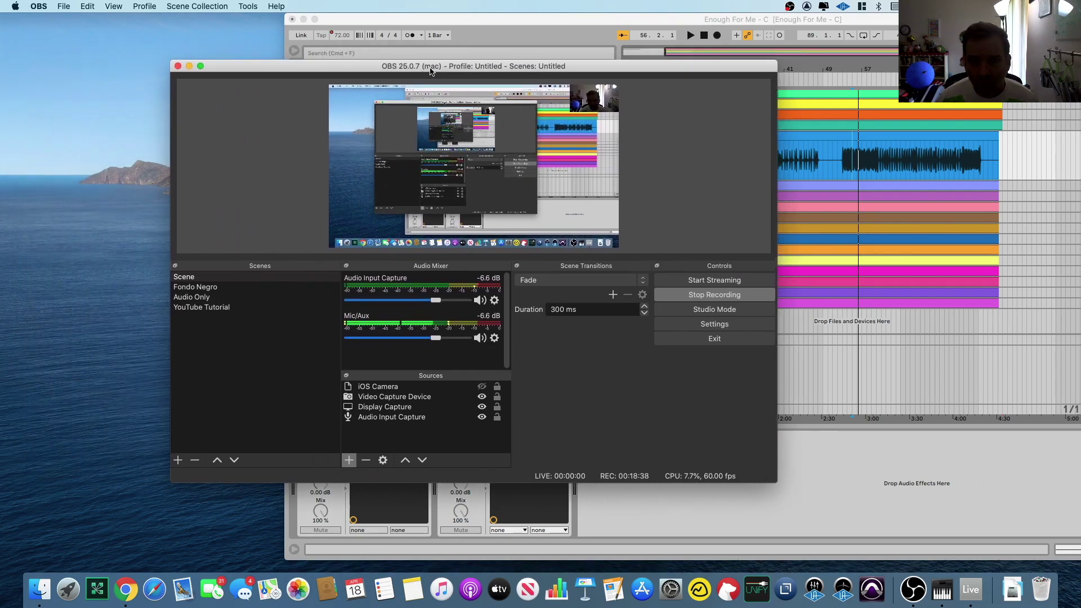
pyautogui.click(469, 22)
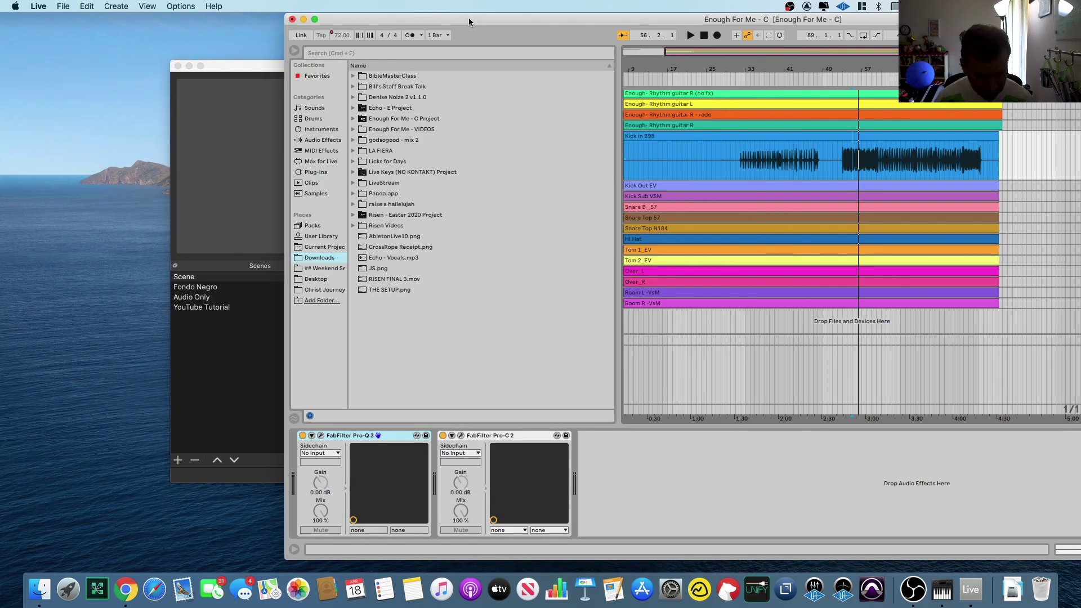
pyautogui.press('super+q')
# Step: Save the song's changes, reposition the OBS window, and switch to the YouTube tutorial in Chrome
pyautogui.click(861, 309)
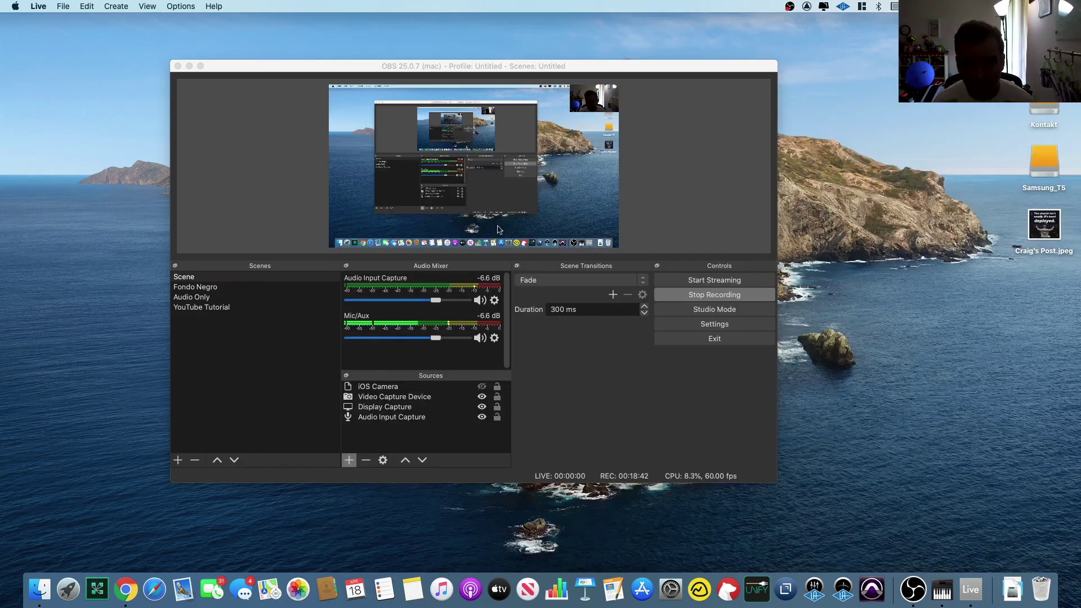
pyautogui.moveTo(331, 67); pyautogui.dragTo(360, 56)
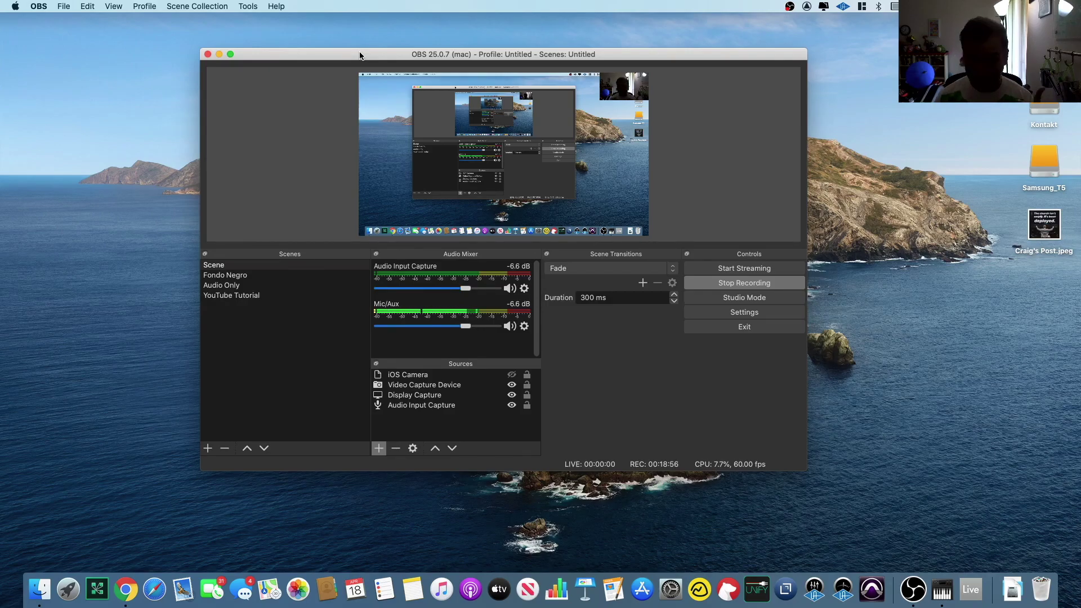
pyautogui.click(127, 590)
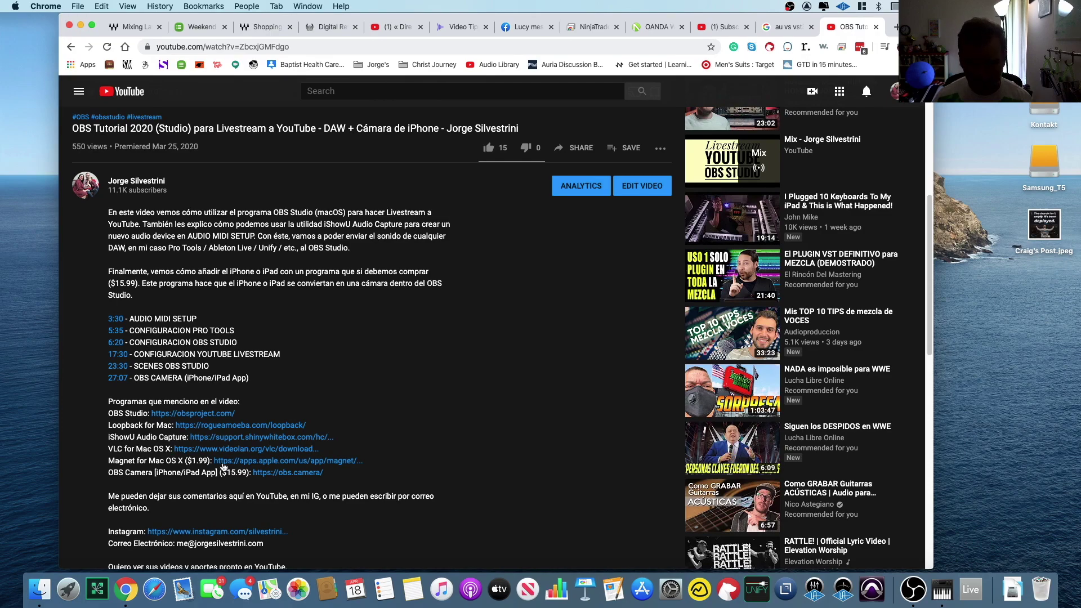
# Step: Open the description's obs.camera link in a new tab, revisit the tutorial tab, then hide Chrome
pyautogui.click(274, 476)
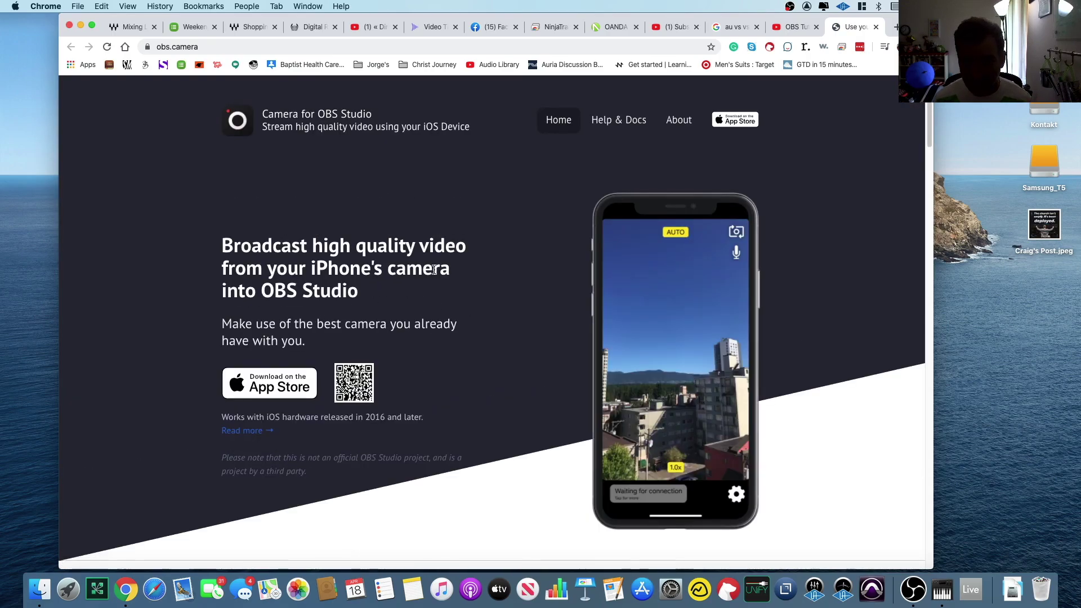
pyautogui.press('super+Tab')
pyautogui.press('super+Tab')
pyautogui.click(787, 27)
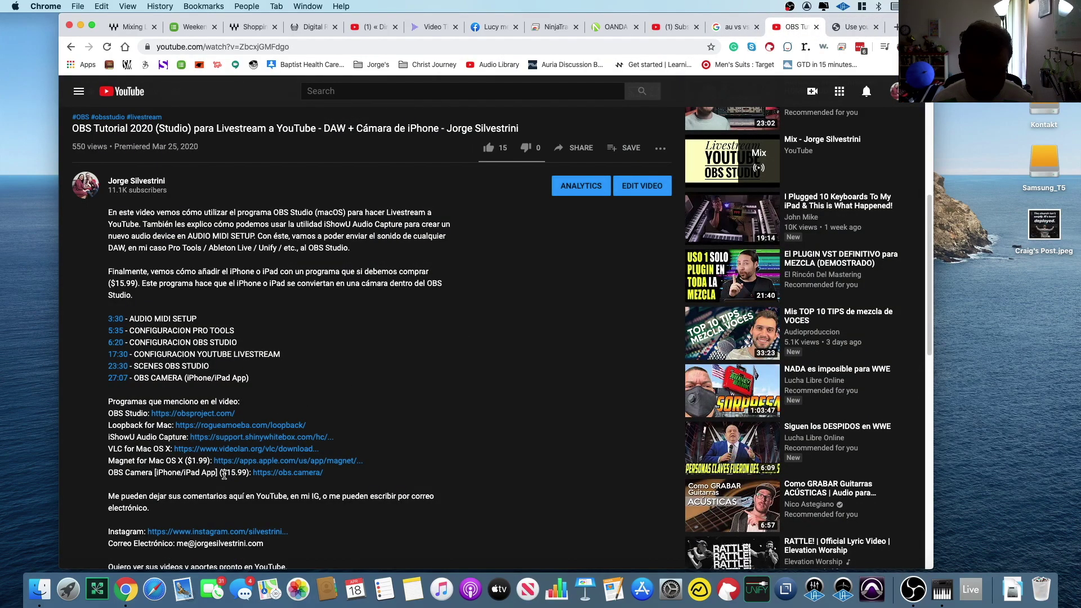
pyautogui.click(846, 29)
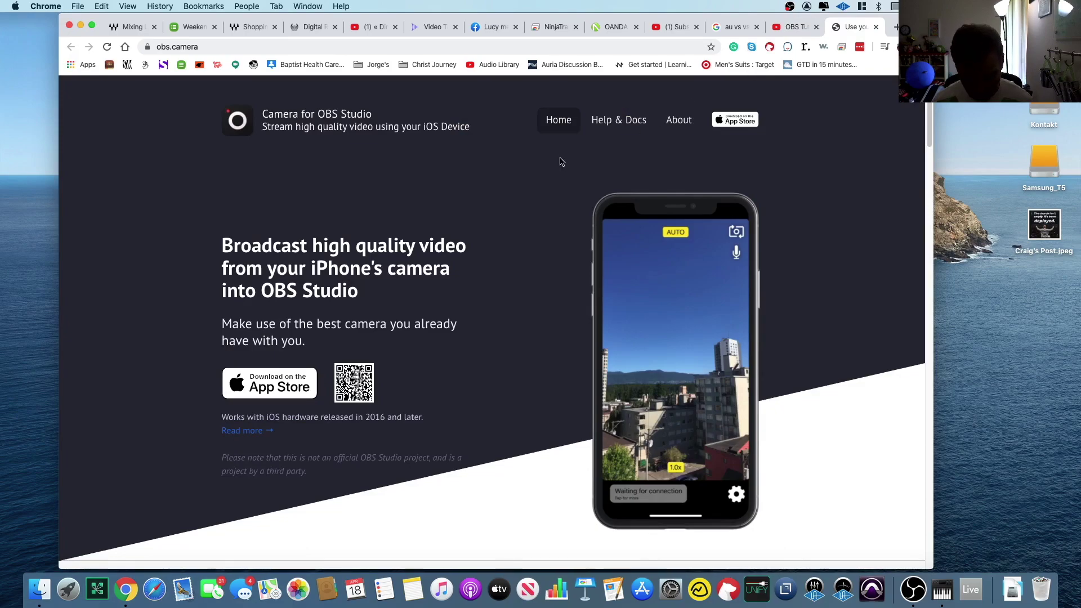
pyautogui.press('super+h')
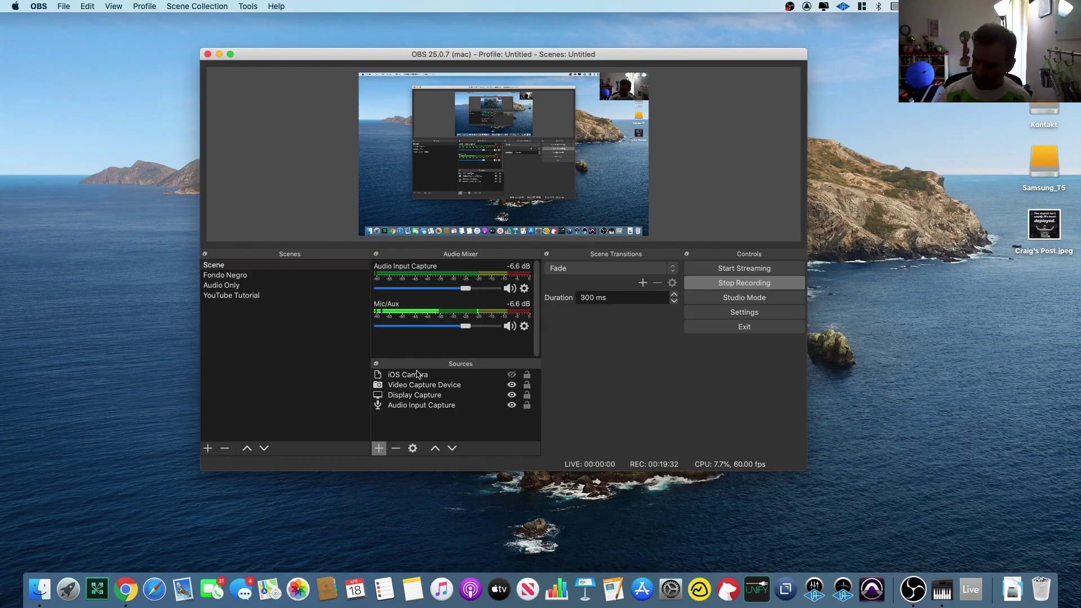
# Step: Make the iOS Camera source visible so its channel shows in the mixer at -5.9 dB
pyautogui.click(512, 375)
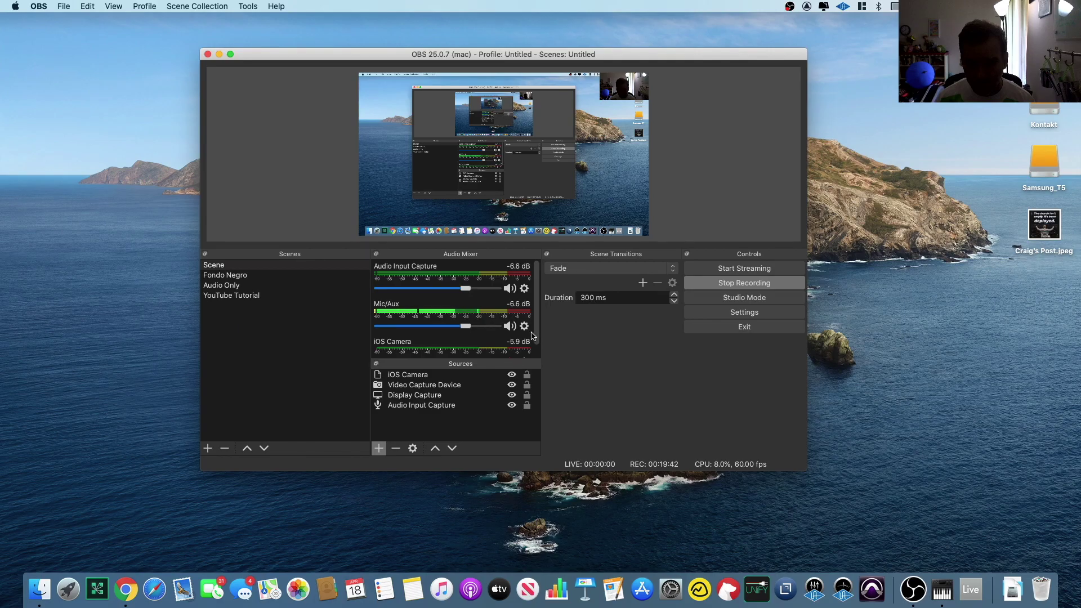
pyautogui.scroll(-1, 534, 341)
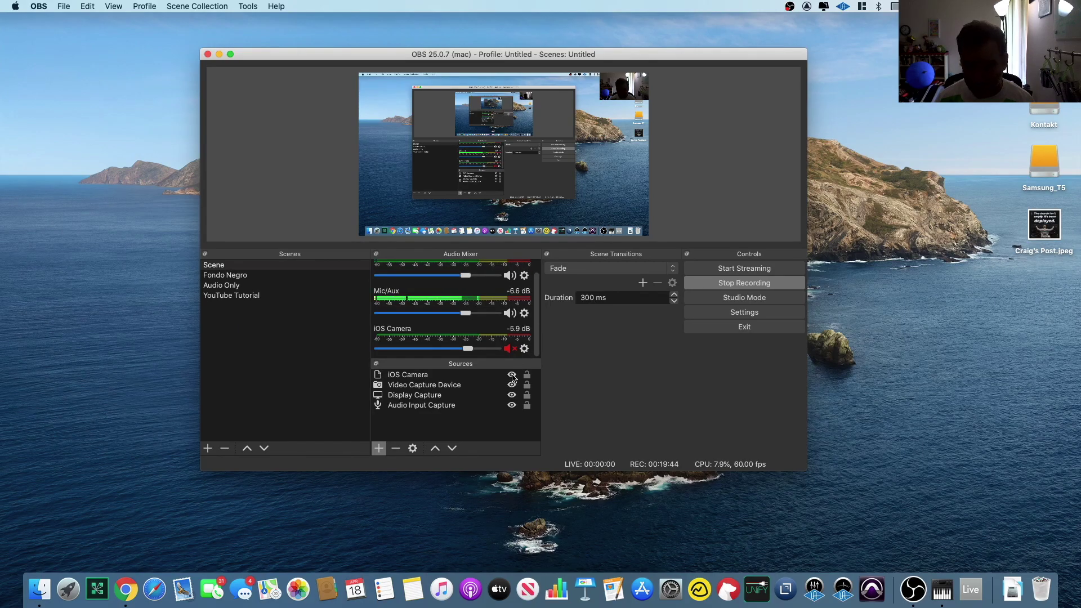
pyautogui.click(512, 375)
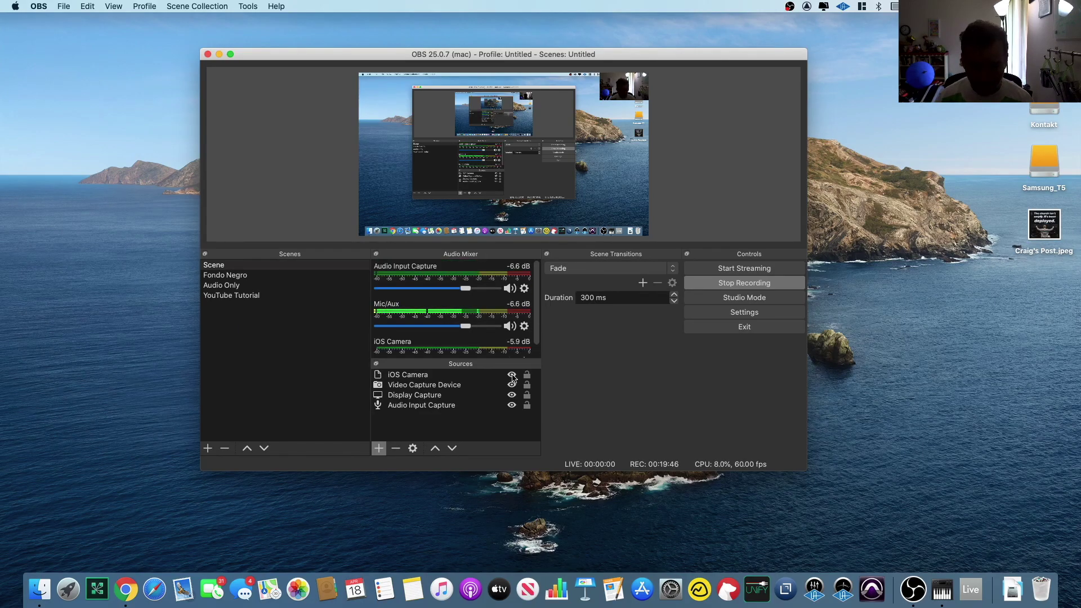